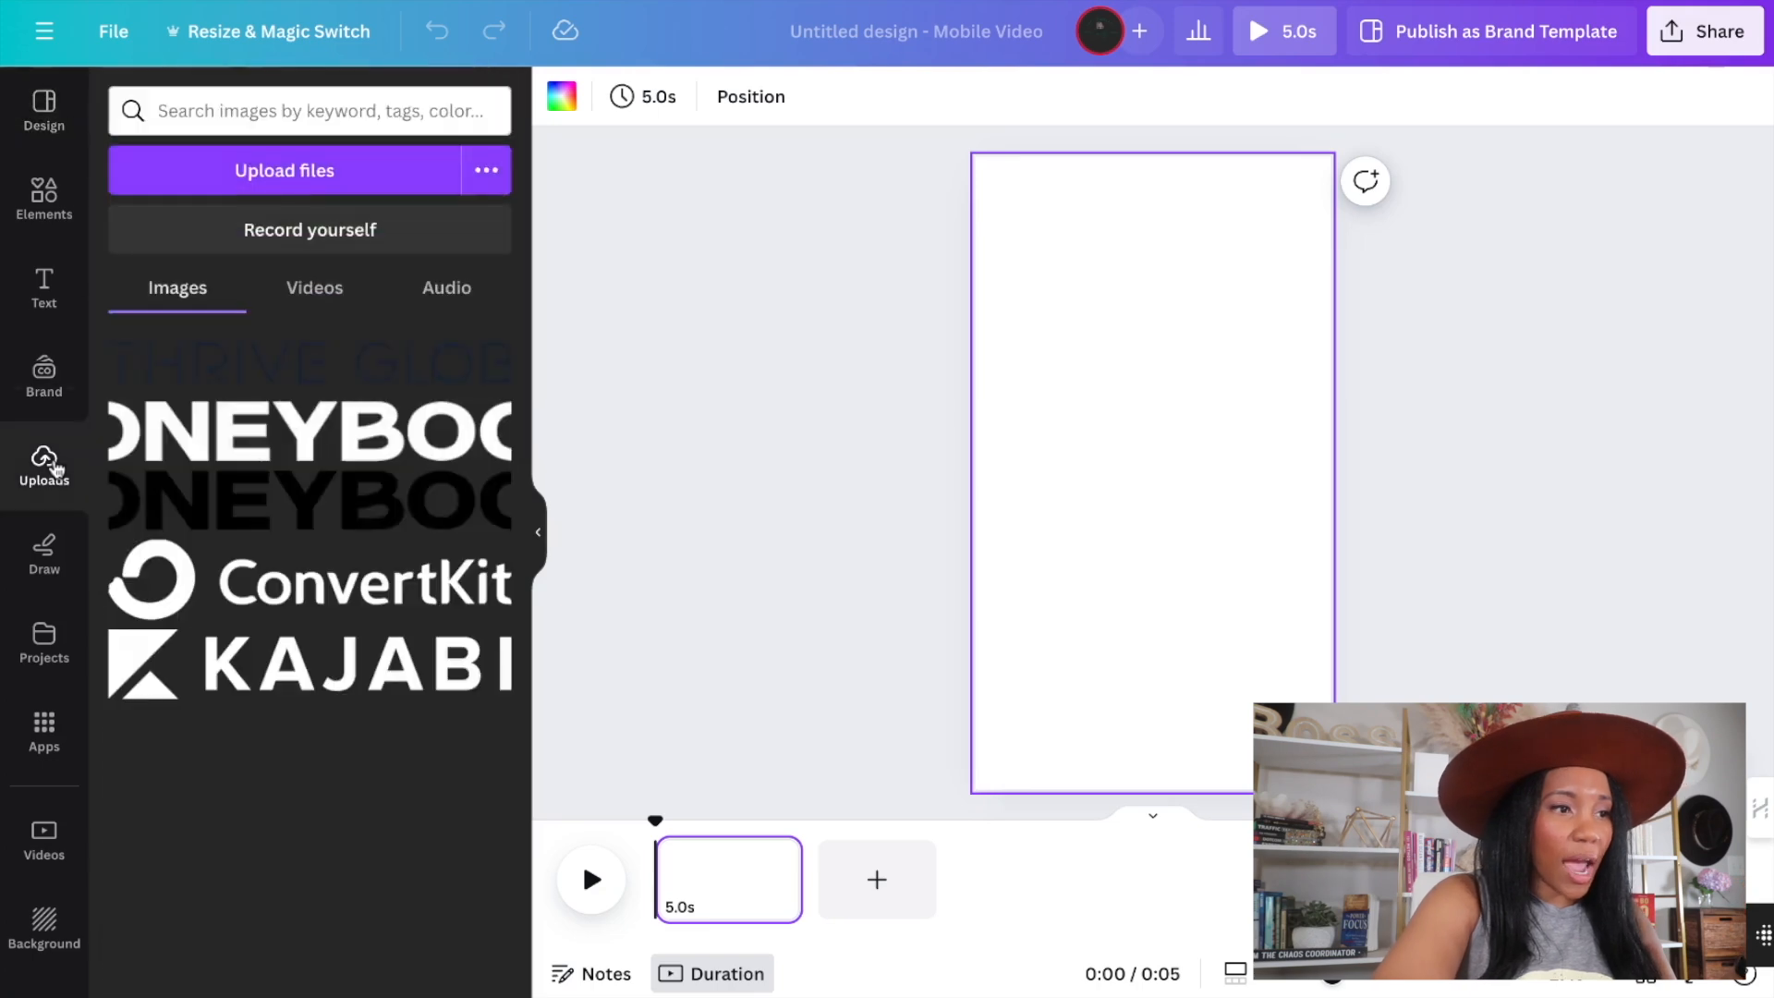
Add the uploaded 30.7-second talking video to the blank page and extract its audio into a separate track.
click(305, 287)
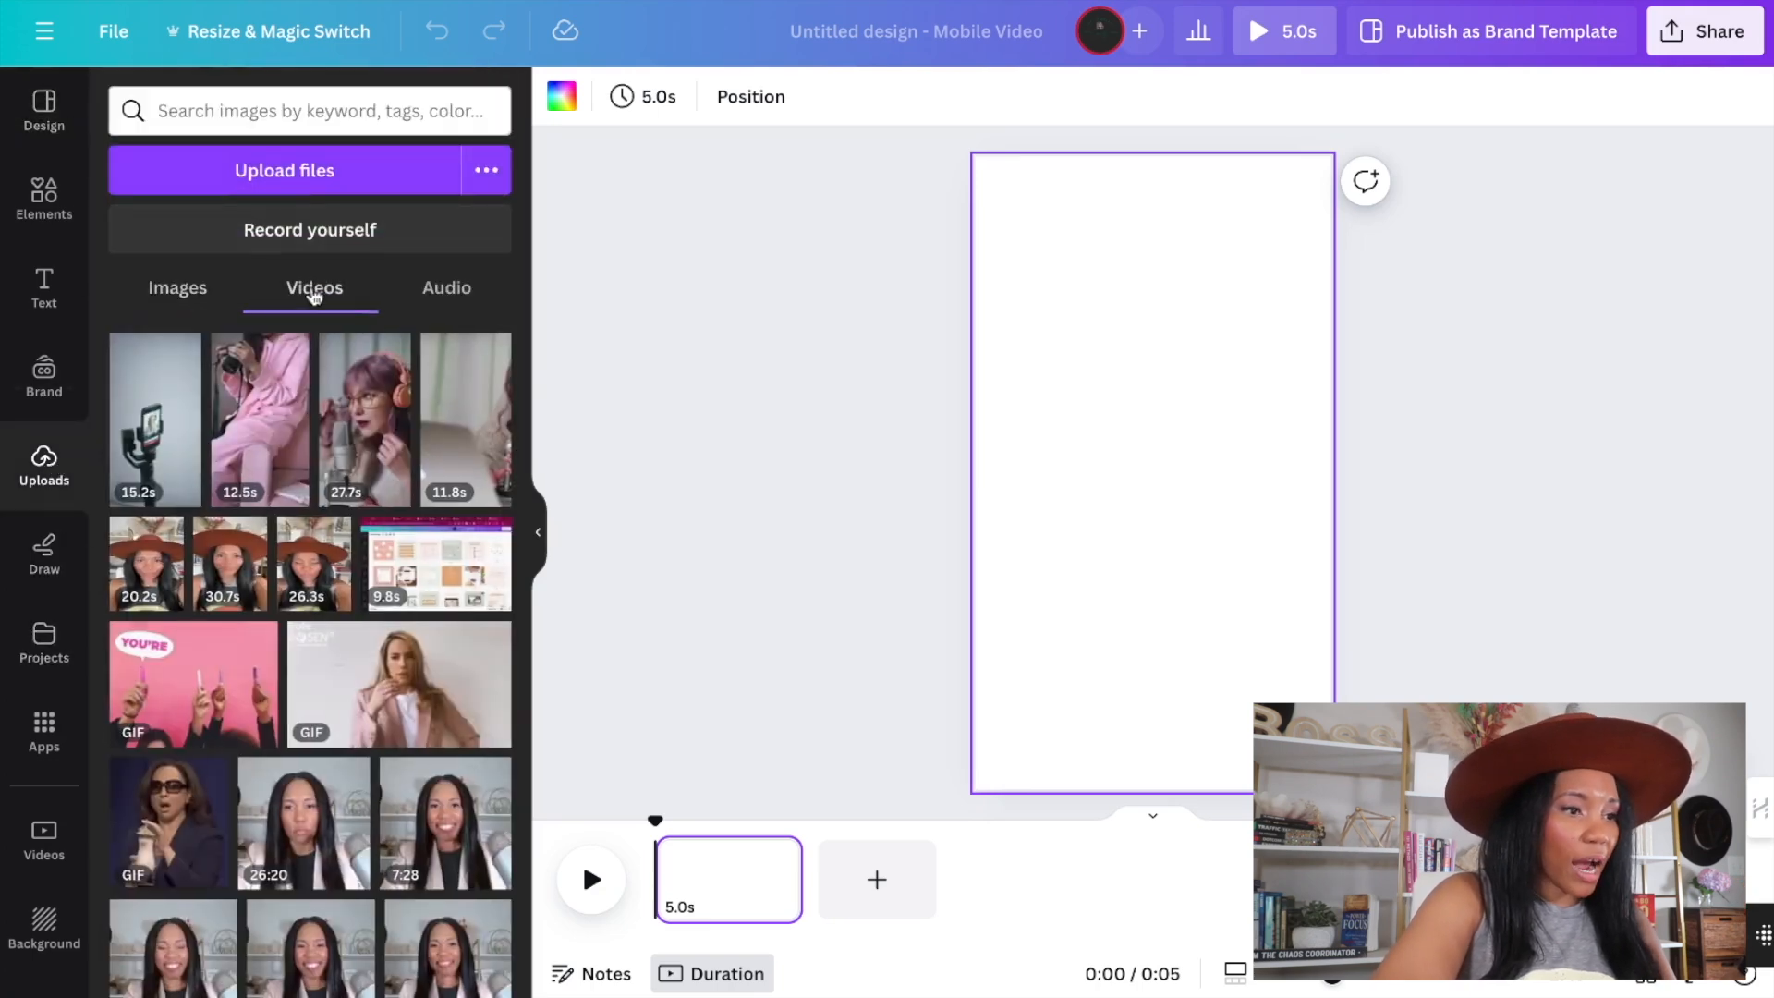
click(231, 580)
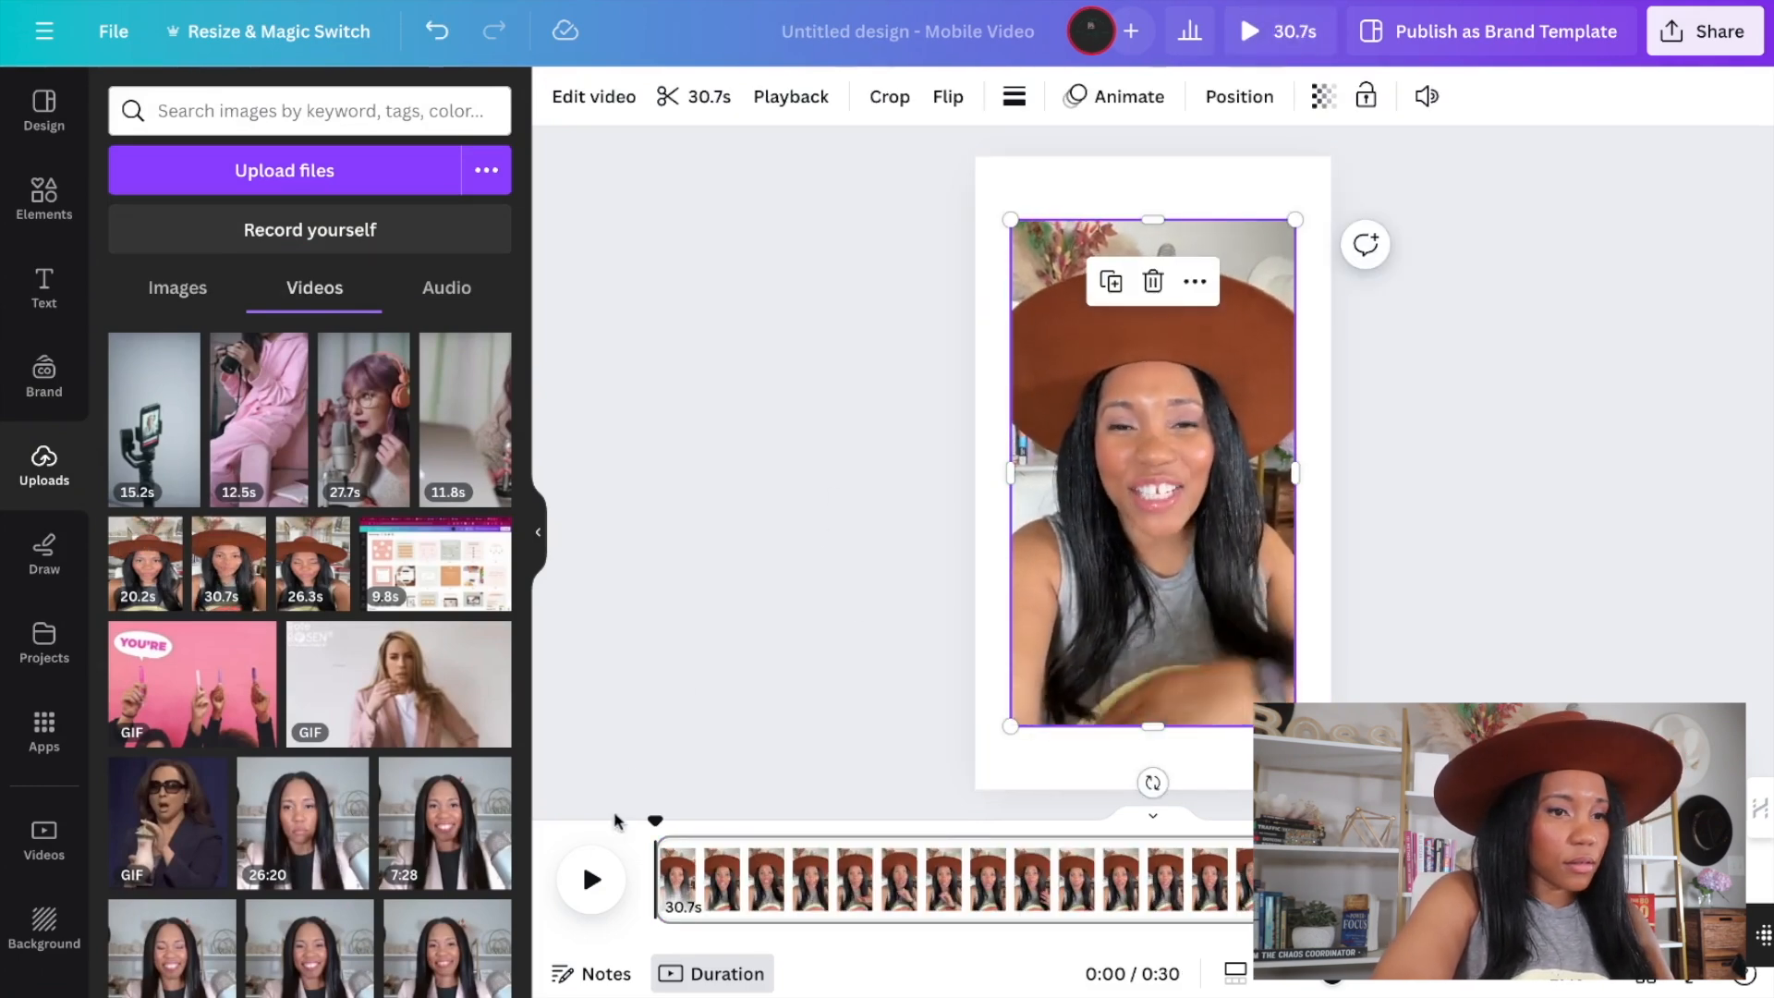
key(ctrl+z)
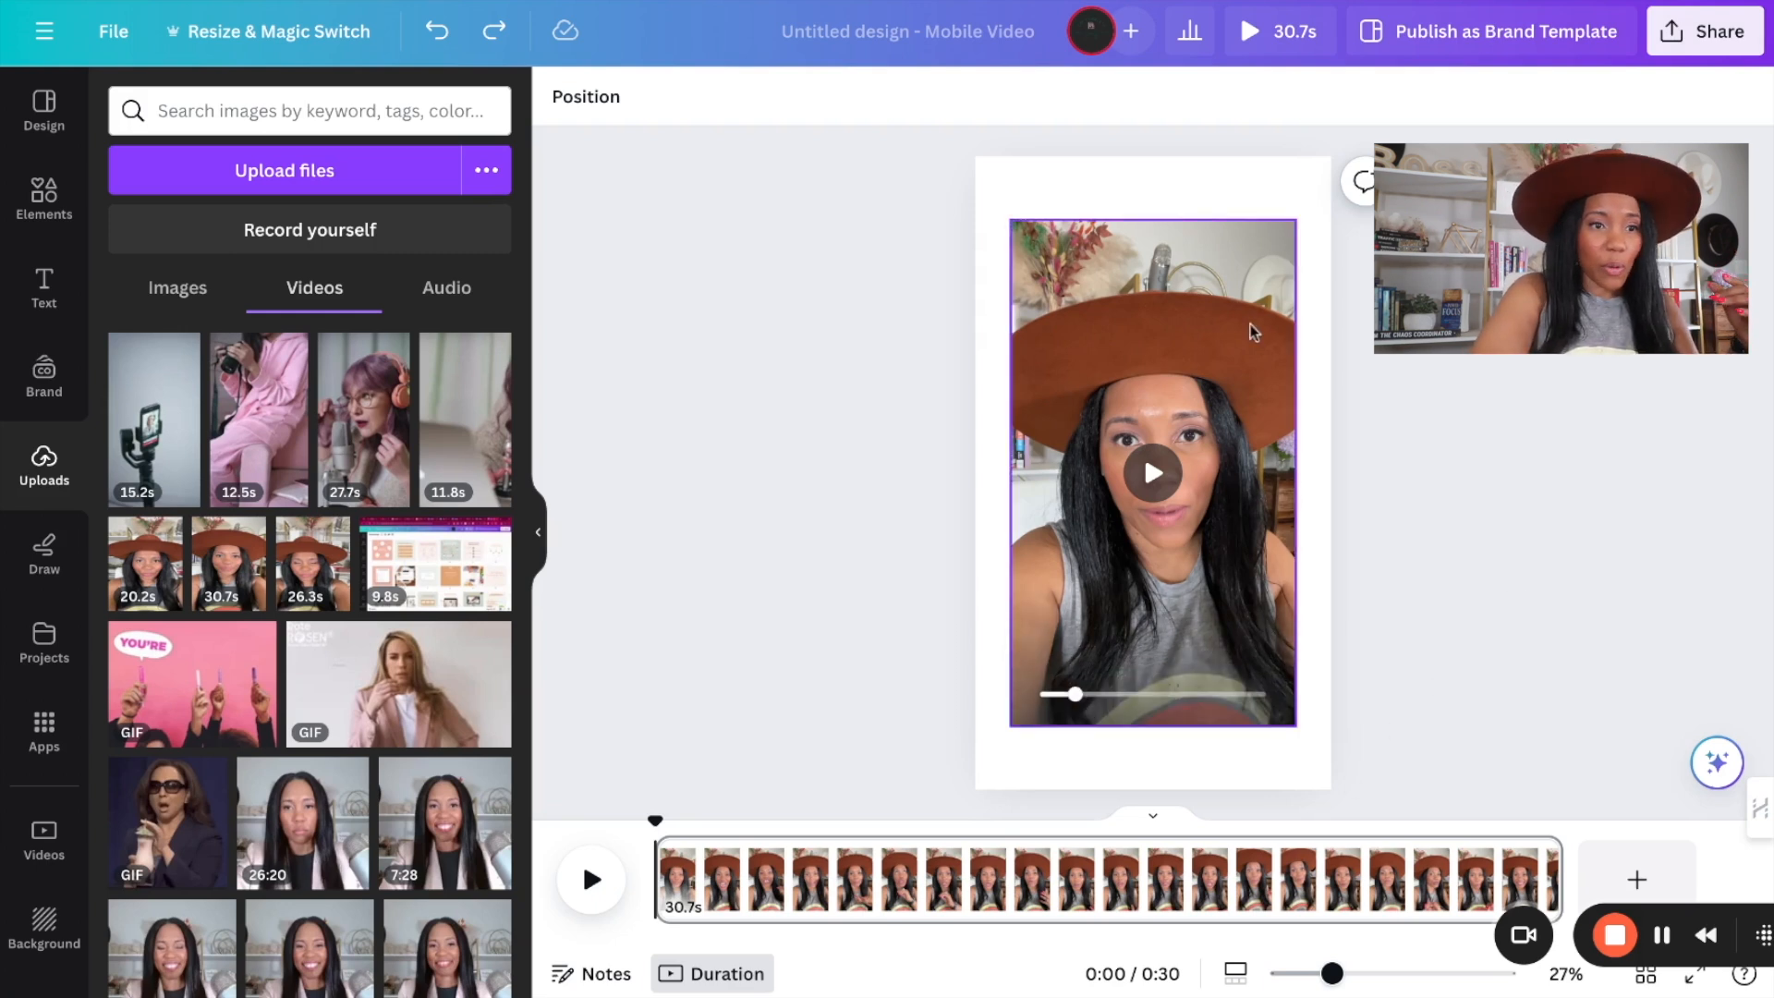
right_click(1255, 282)
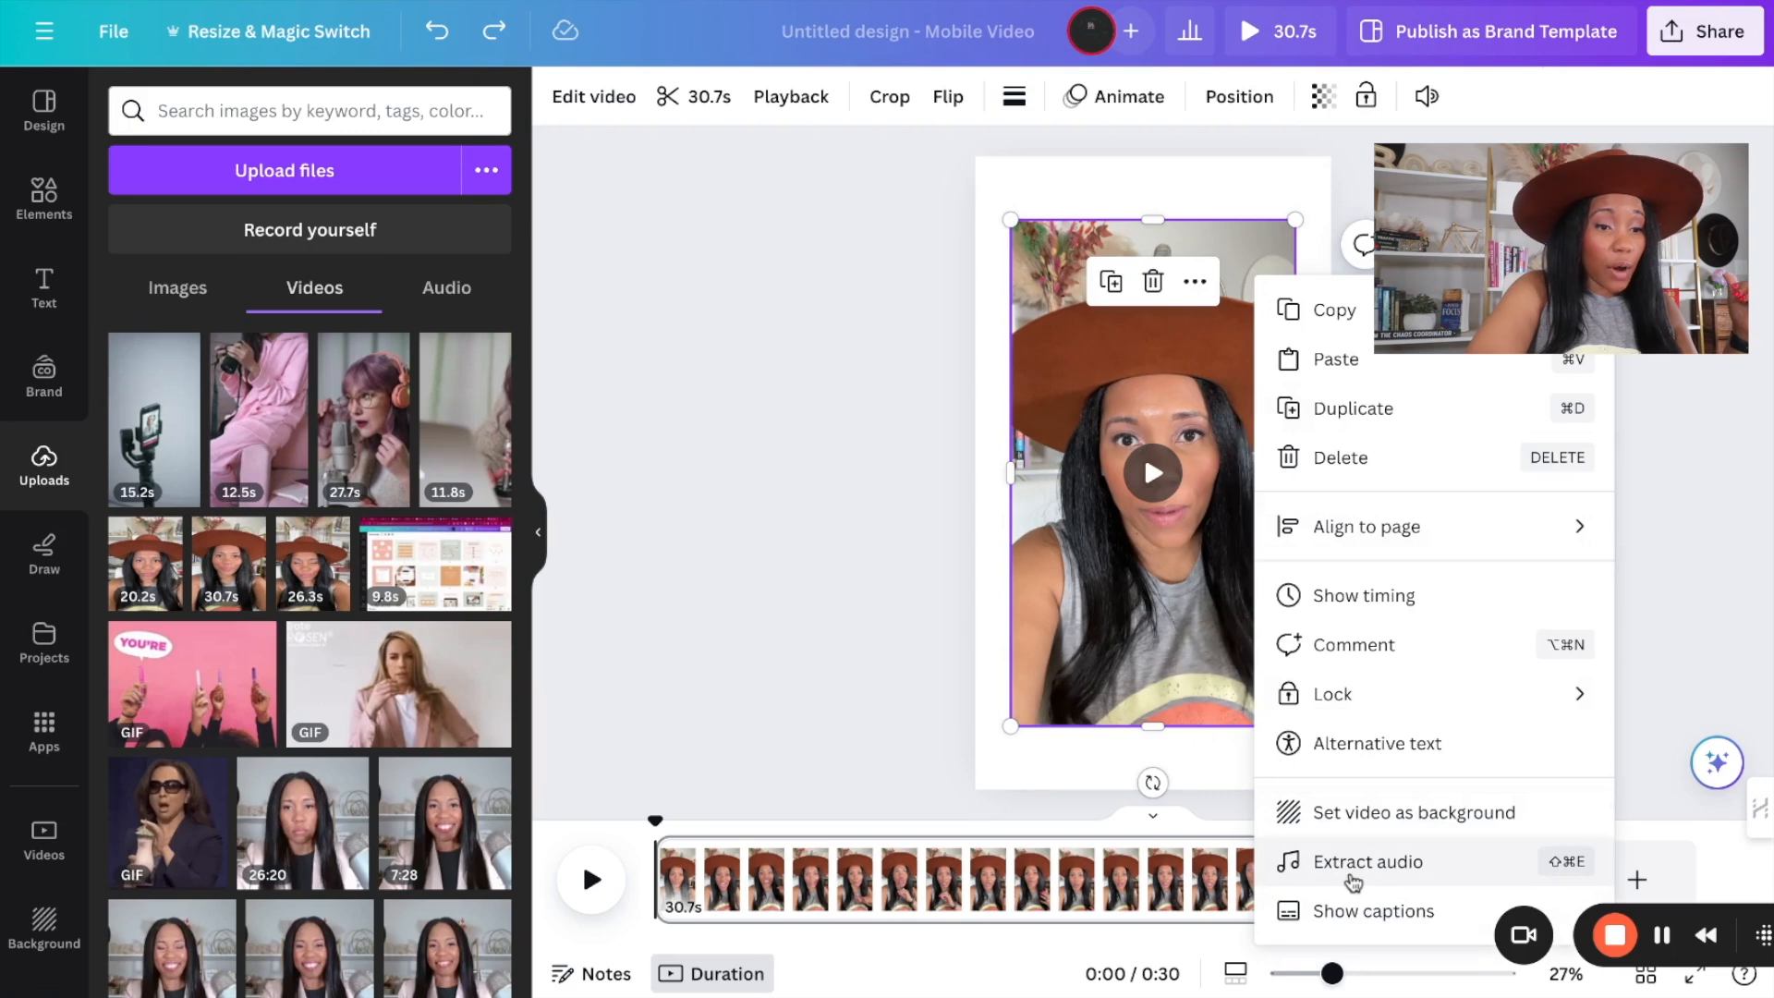
click(1356, 878)
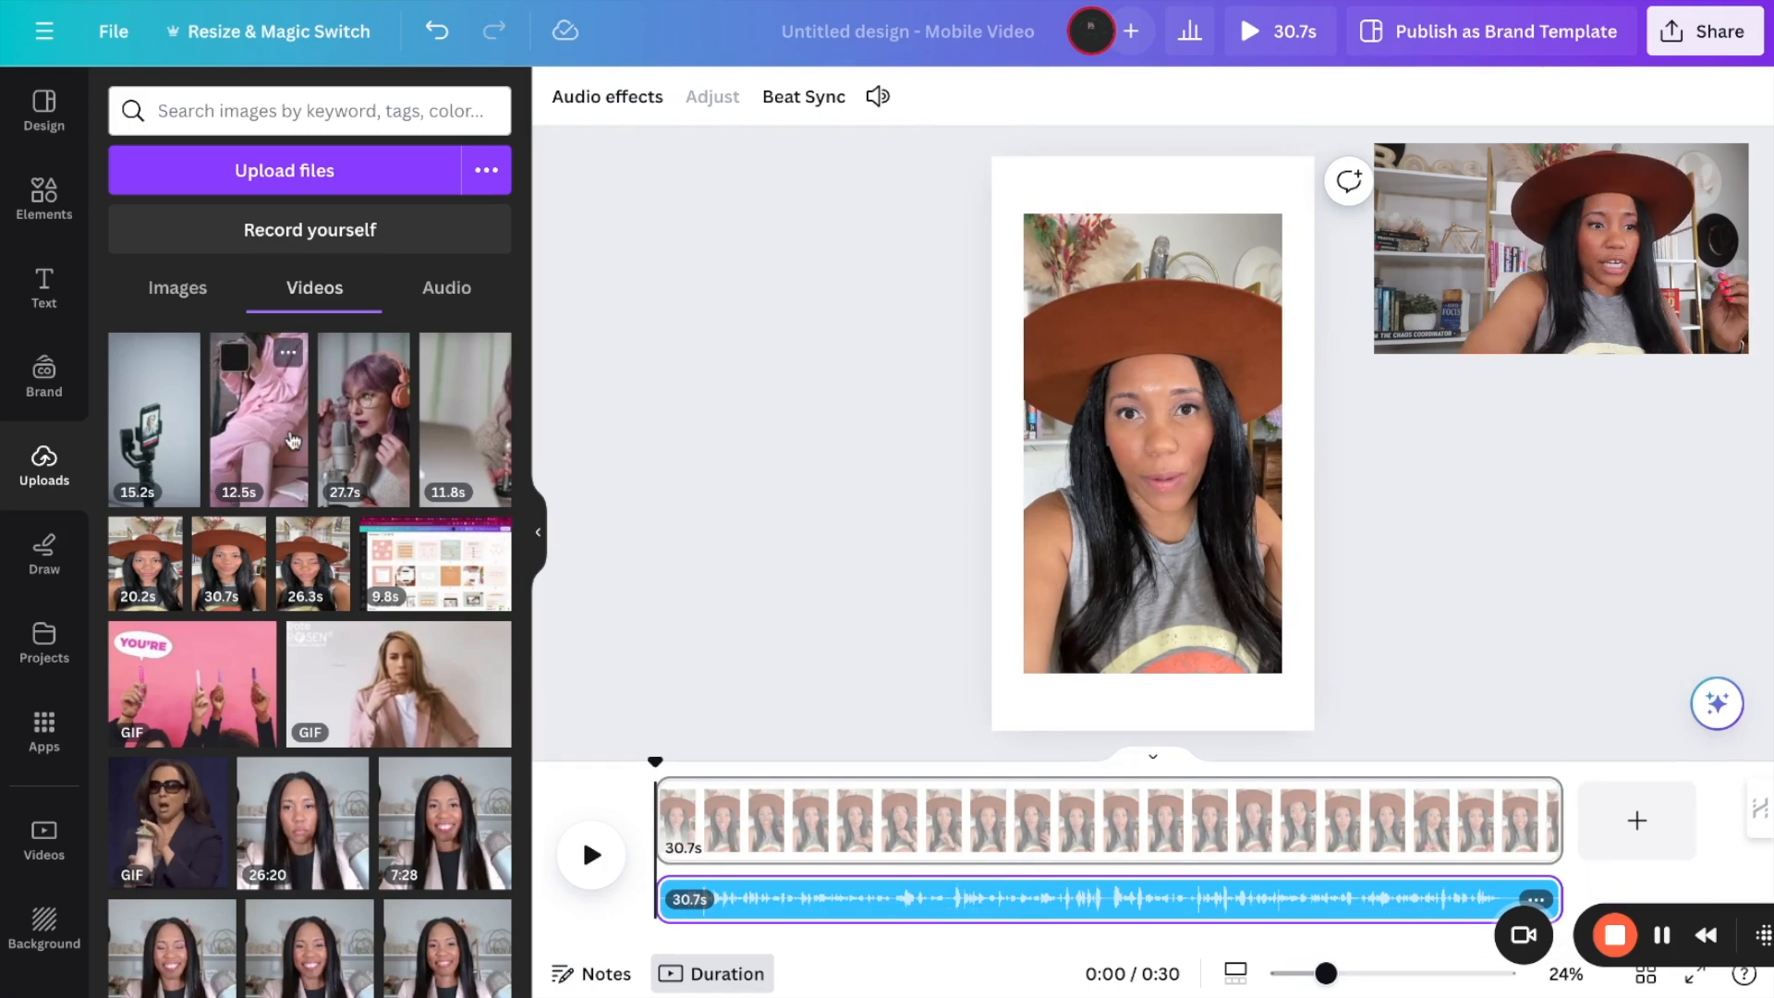
Split the talking video's page on the timeline about 5.5 seconds in.
click(825, 825)
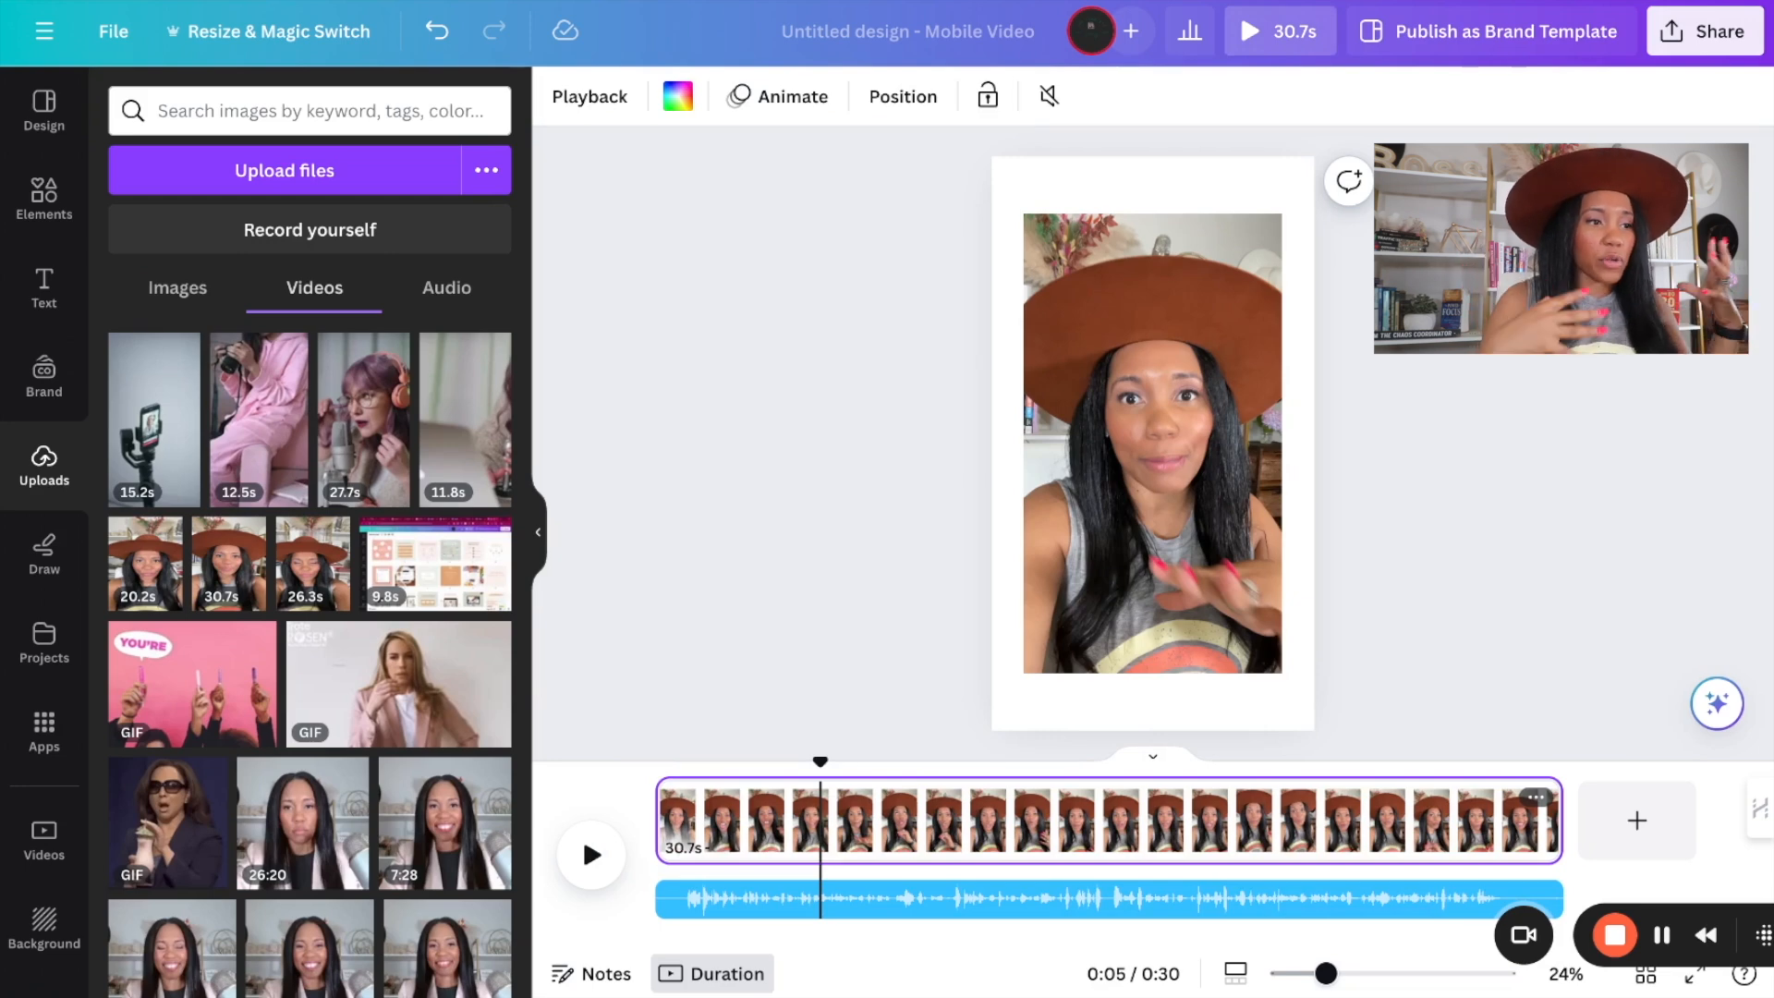
right_click(822, 817)
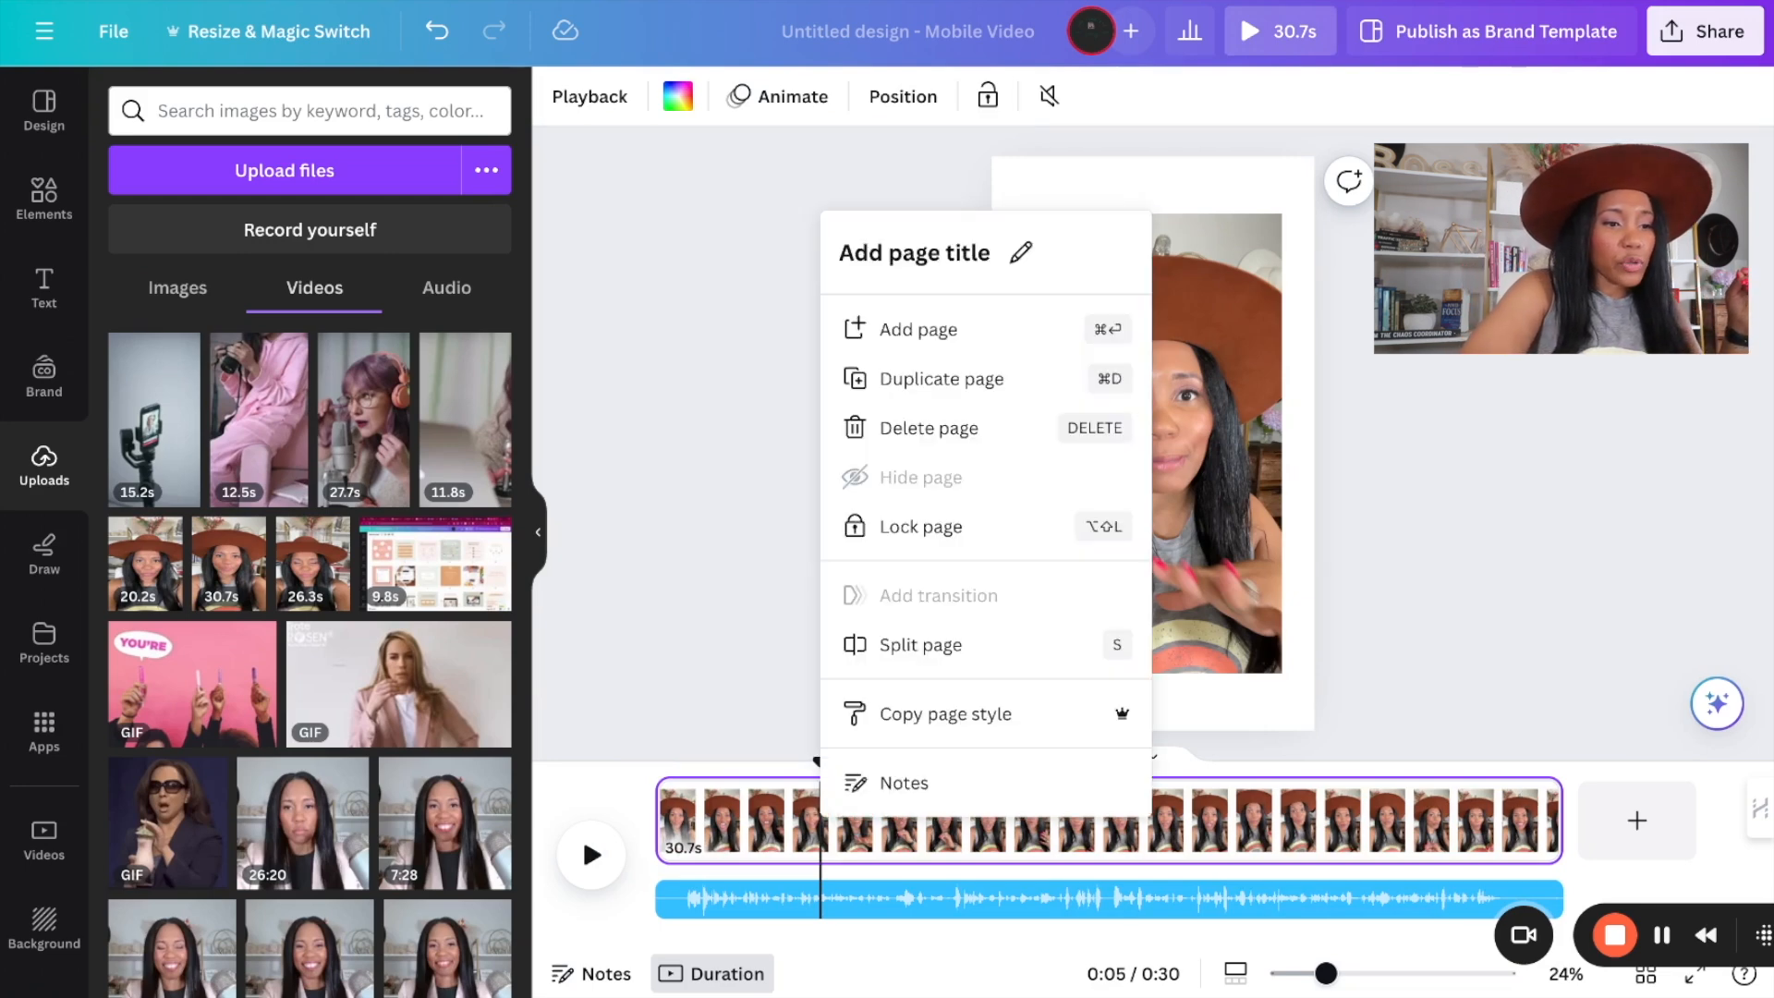
click(888, 654)
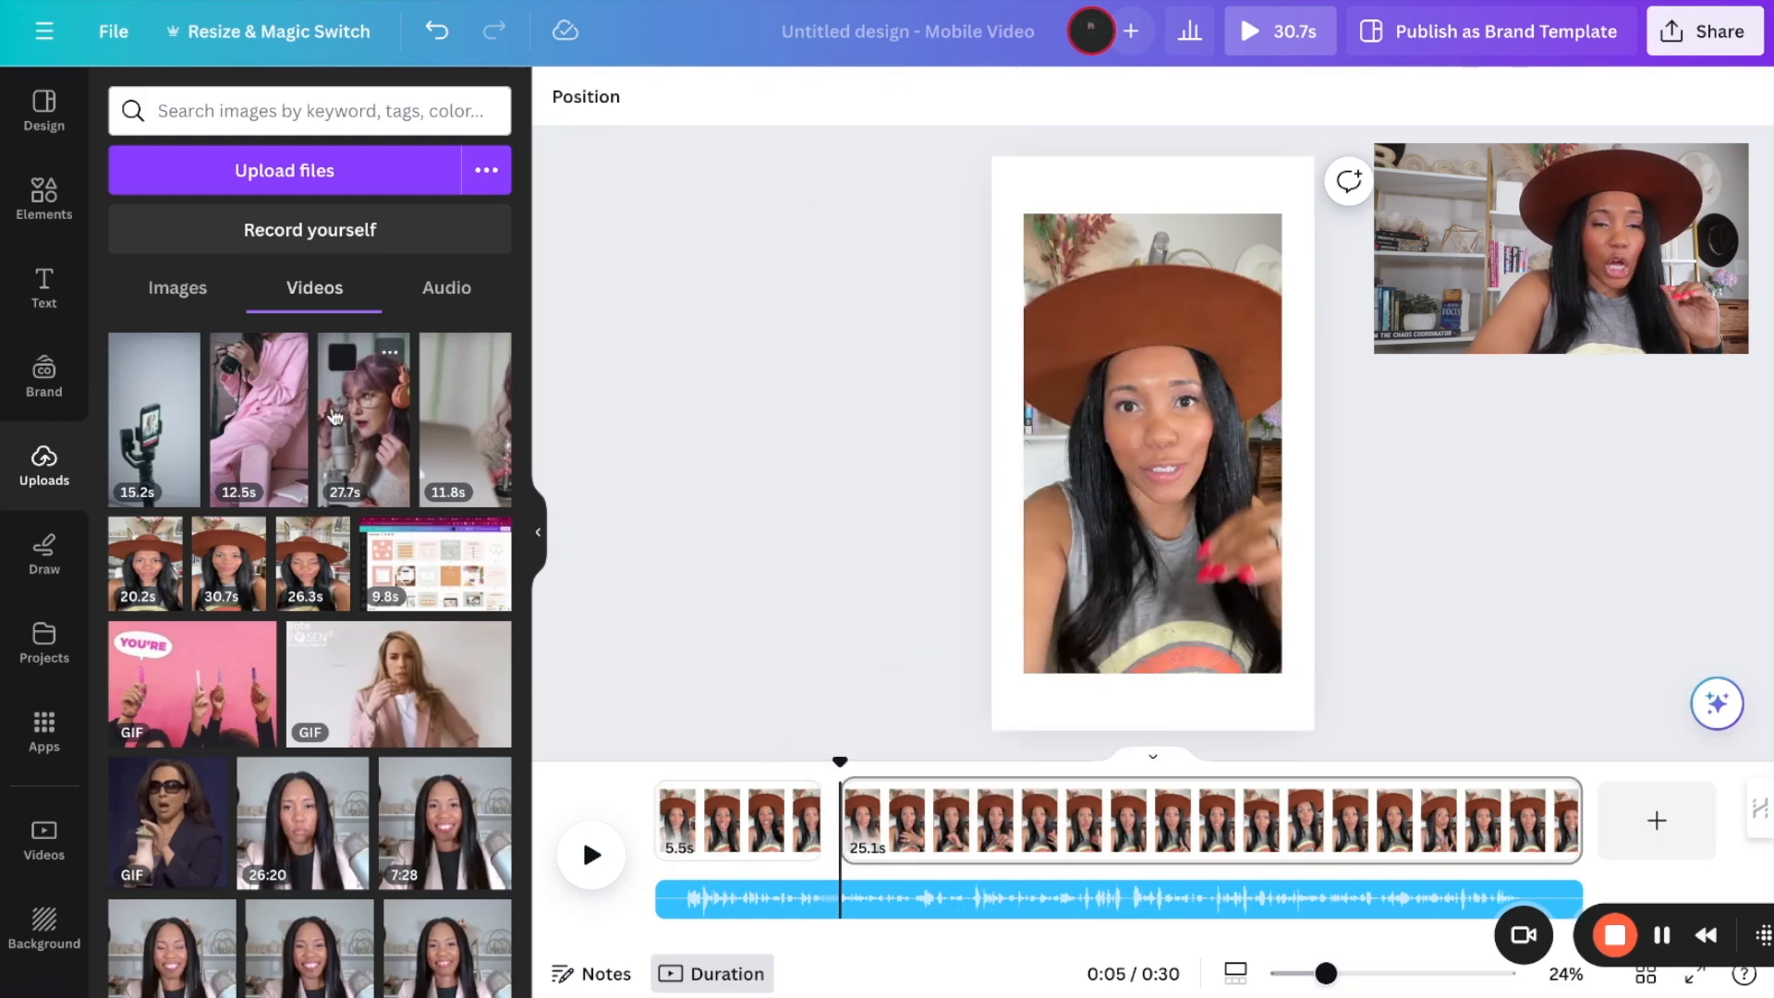
Search the elements library for "Canva video" and browse the matching videos.
mouse_move(370, 421)
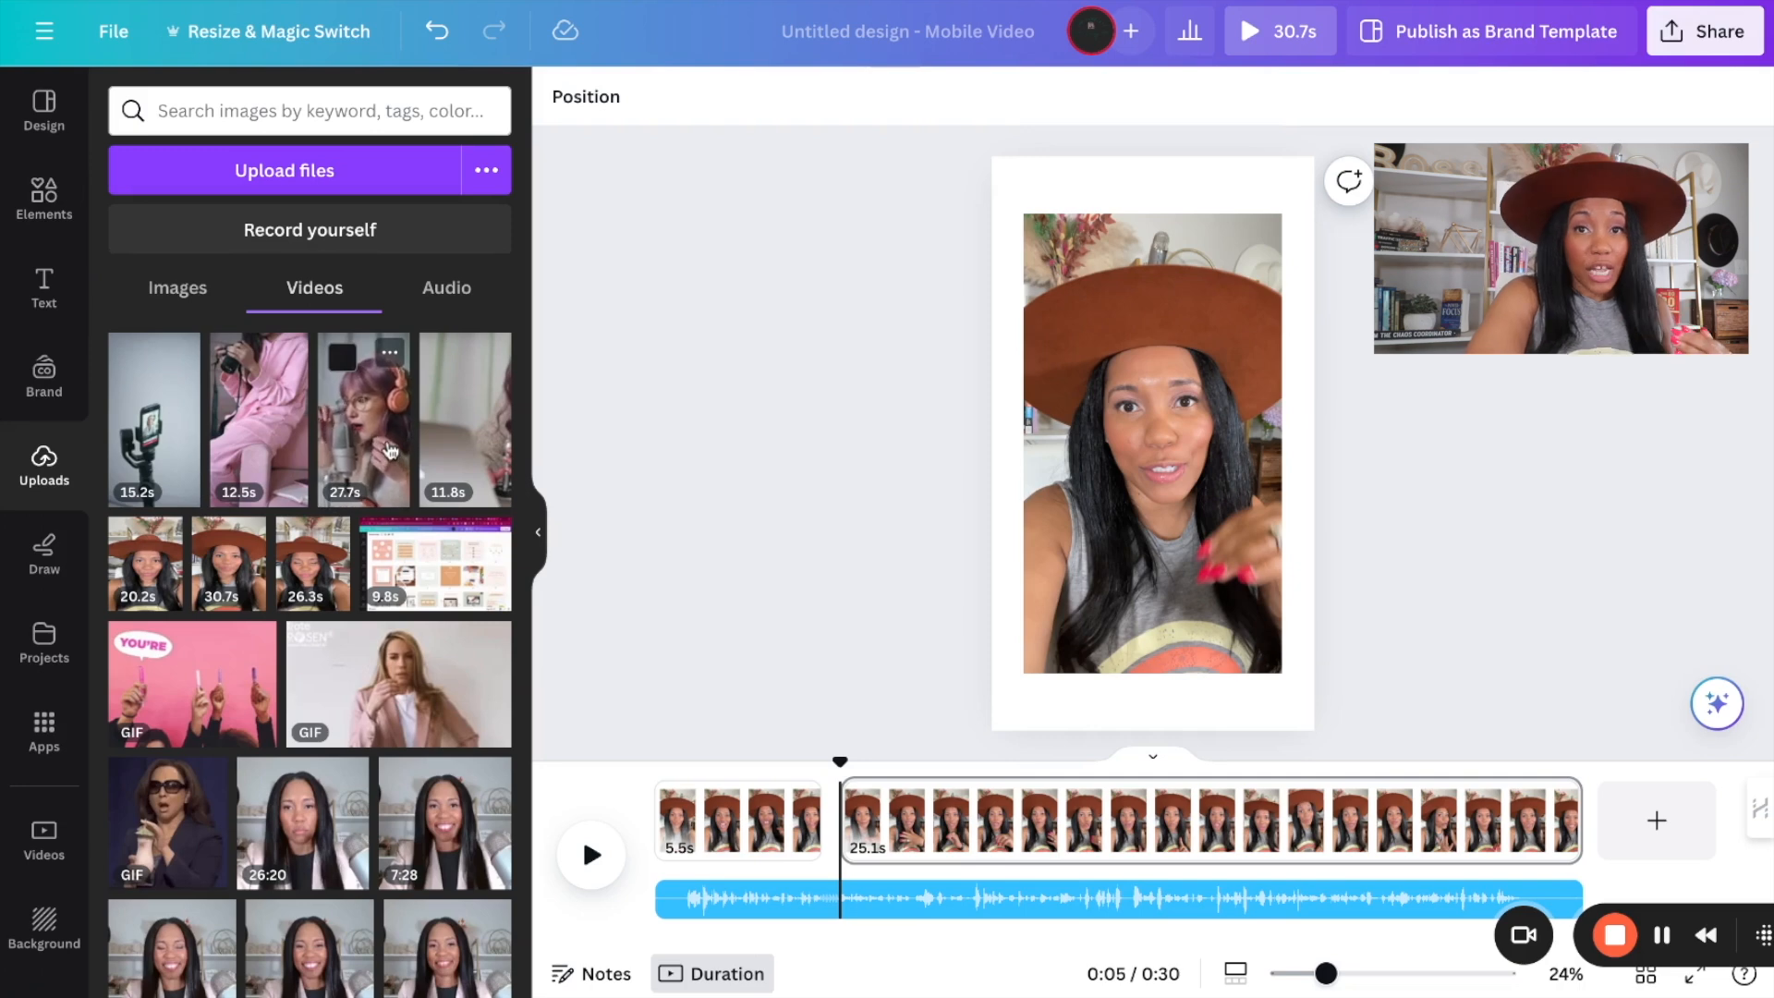
click(44, 199)
click(246, 115)
text(Ca)
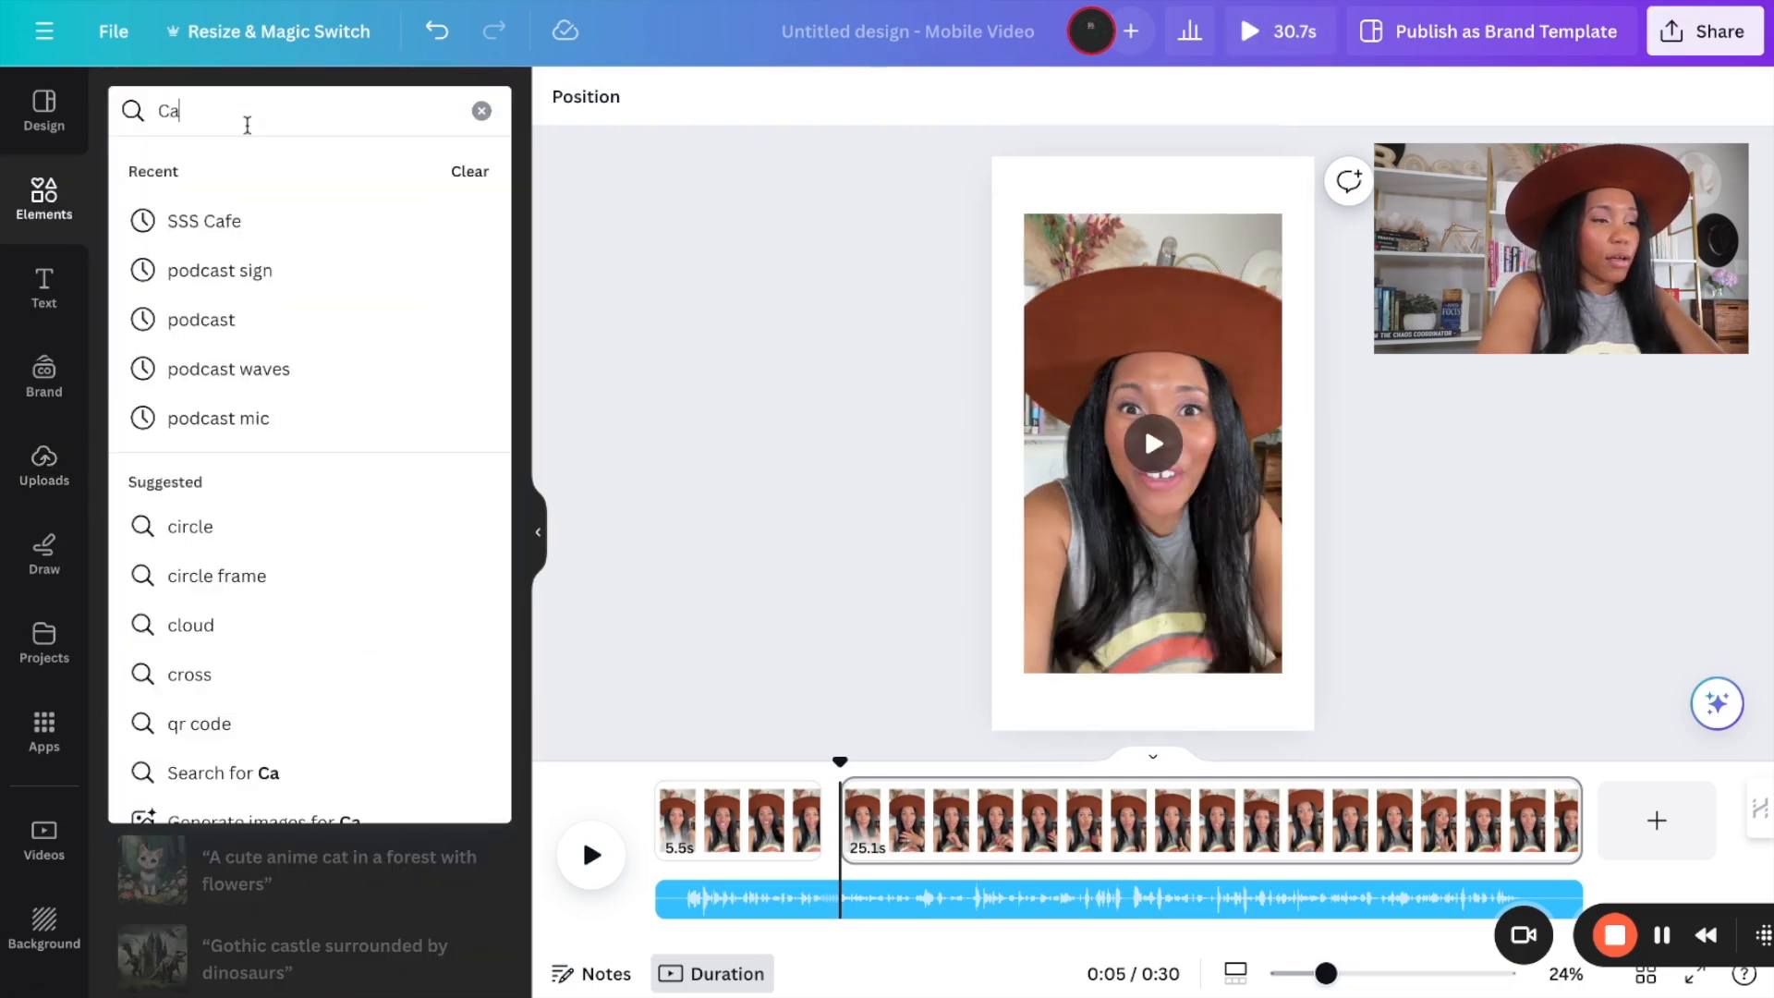
text(nva video)
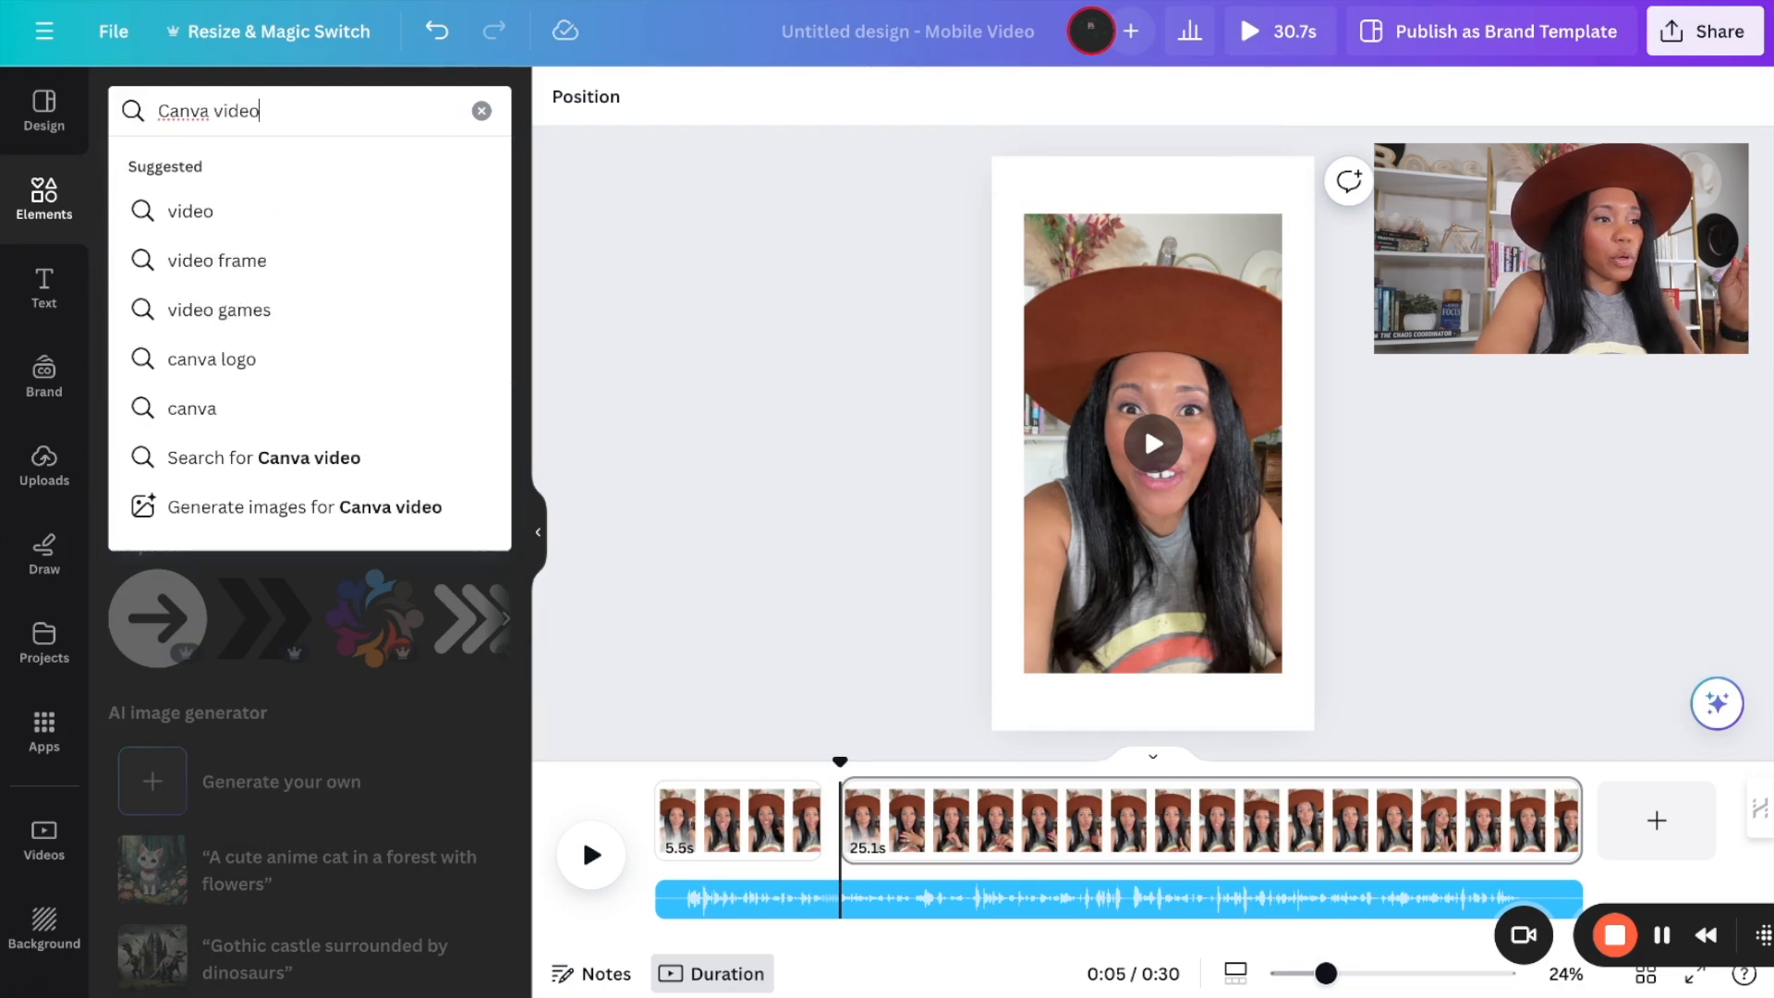
key(Return)
click(354, 174)
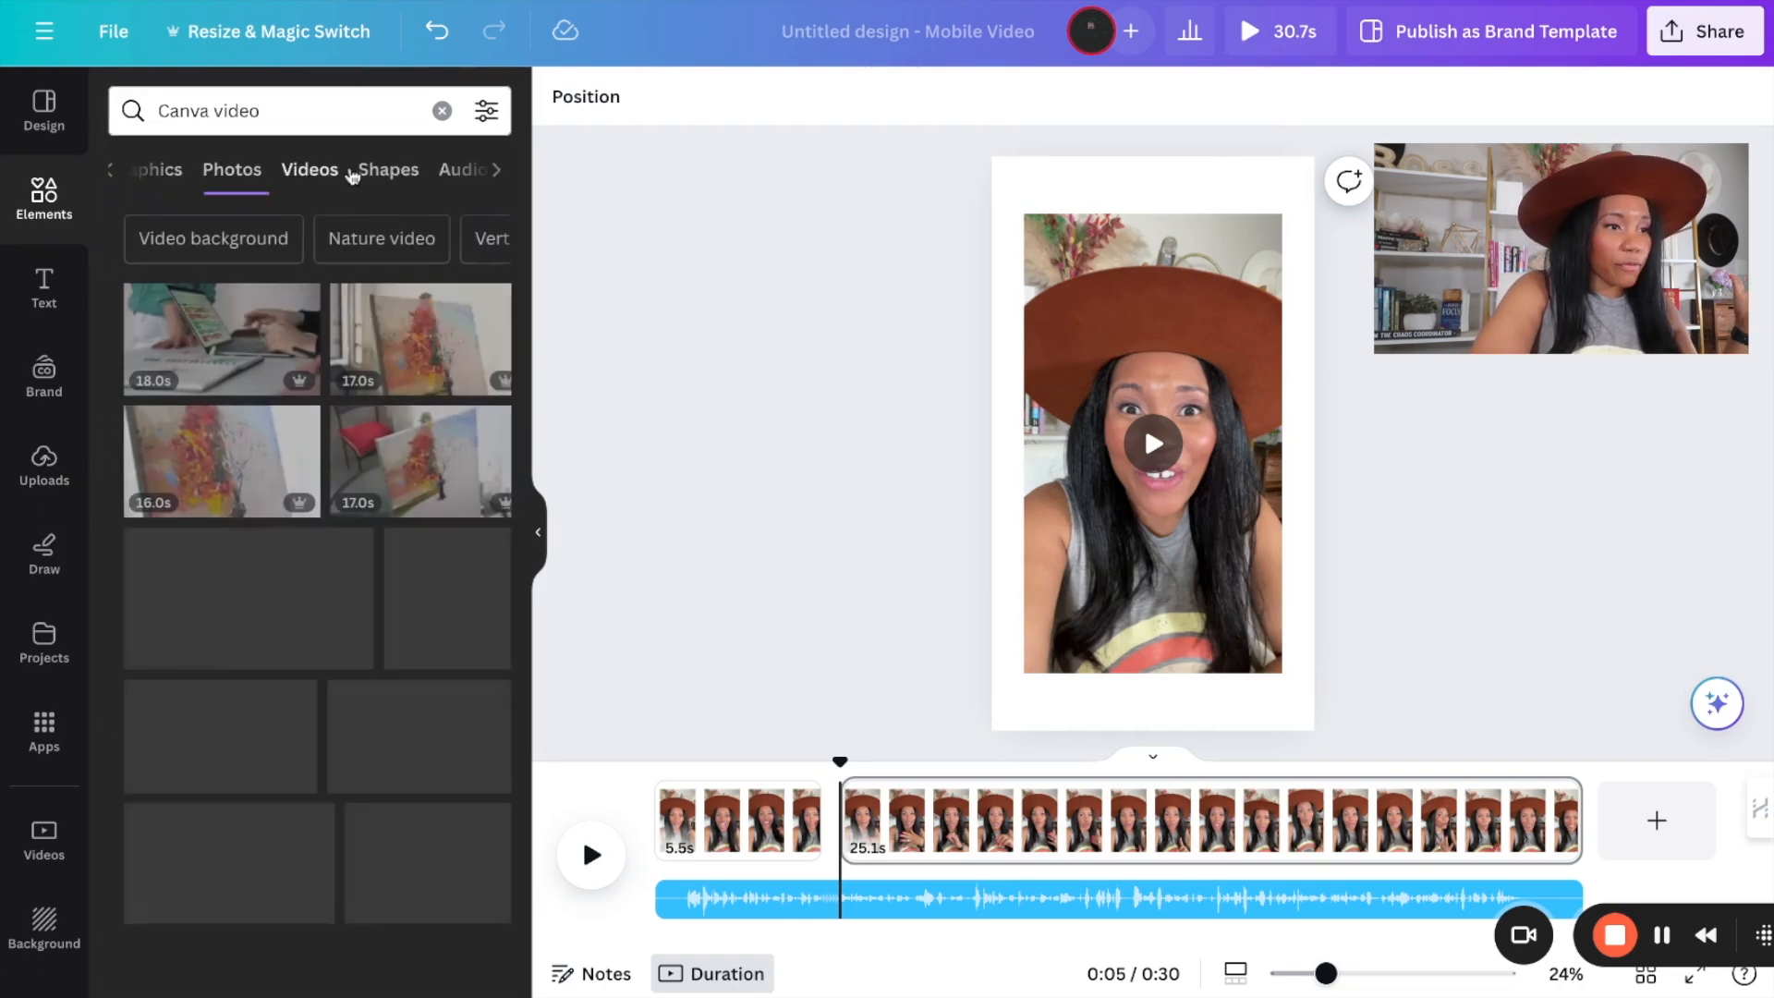
scroll(268, 573, down, 2)
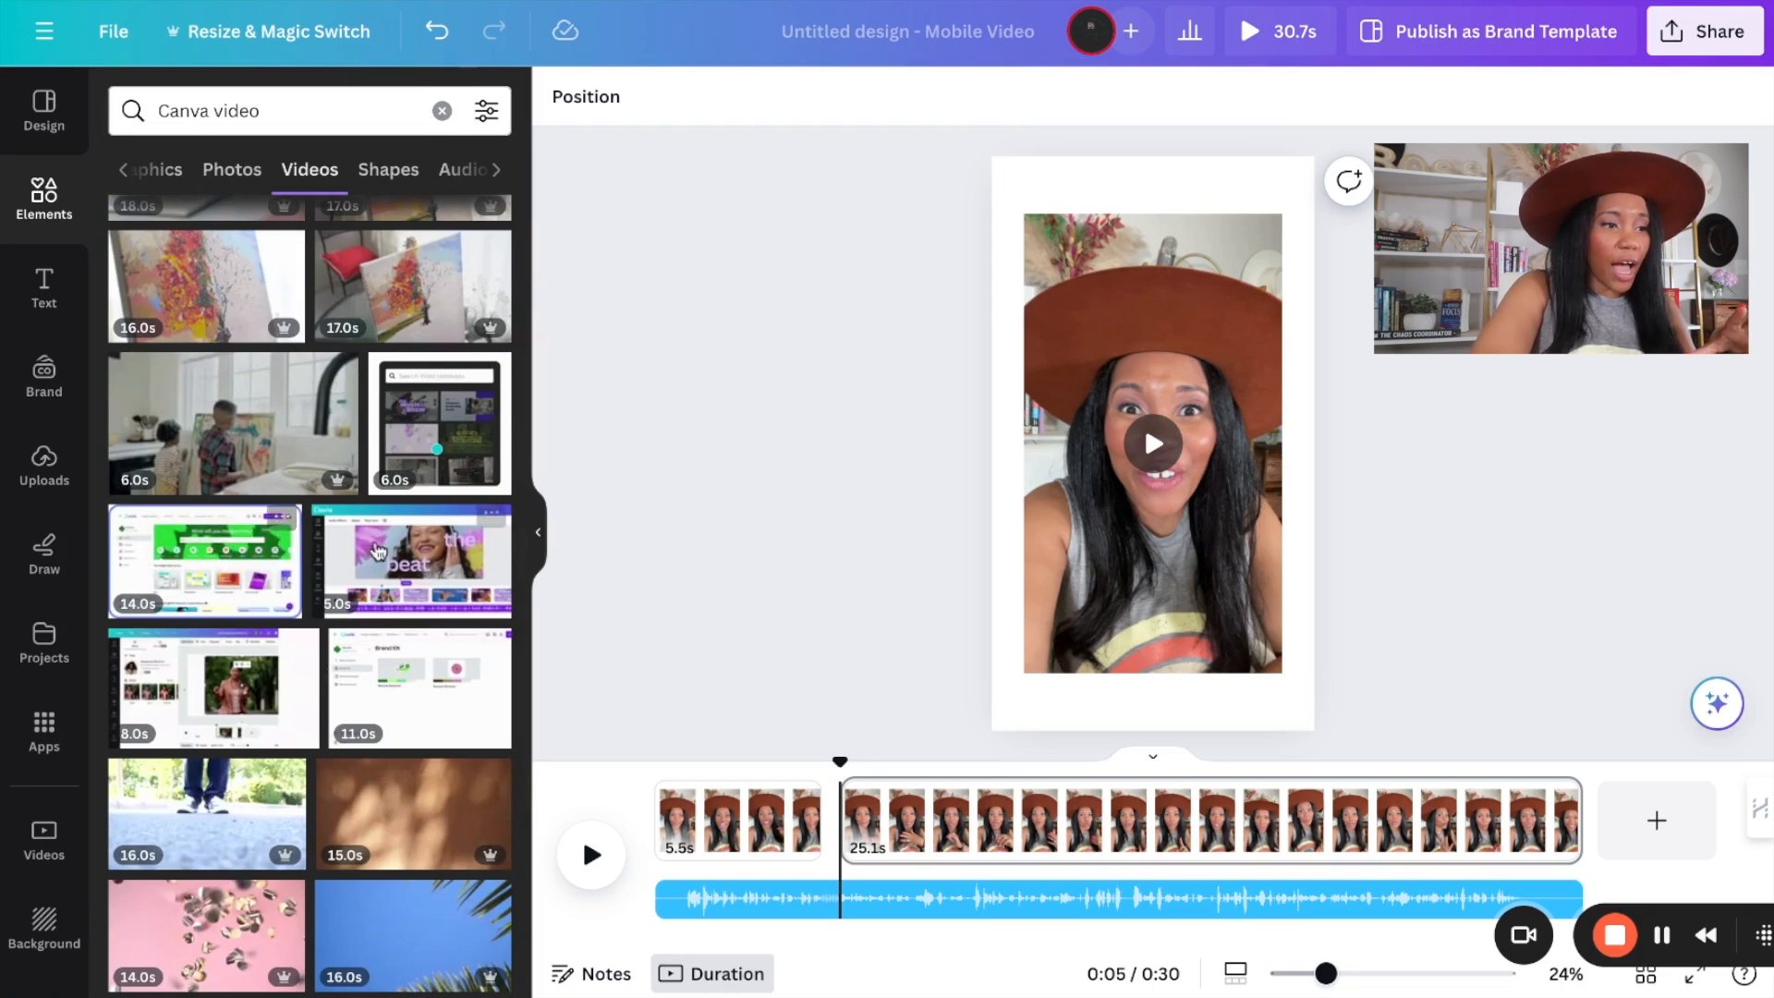
Insert the 5.0-second and 14.0-second Canva interface clips between the two talking clips, trimming the second one to 8.7 seconds.
drag(383, 553, 839, 822)
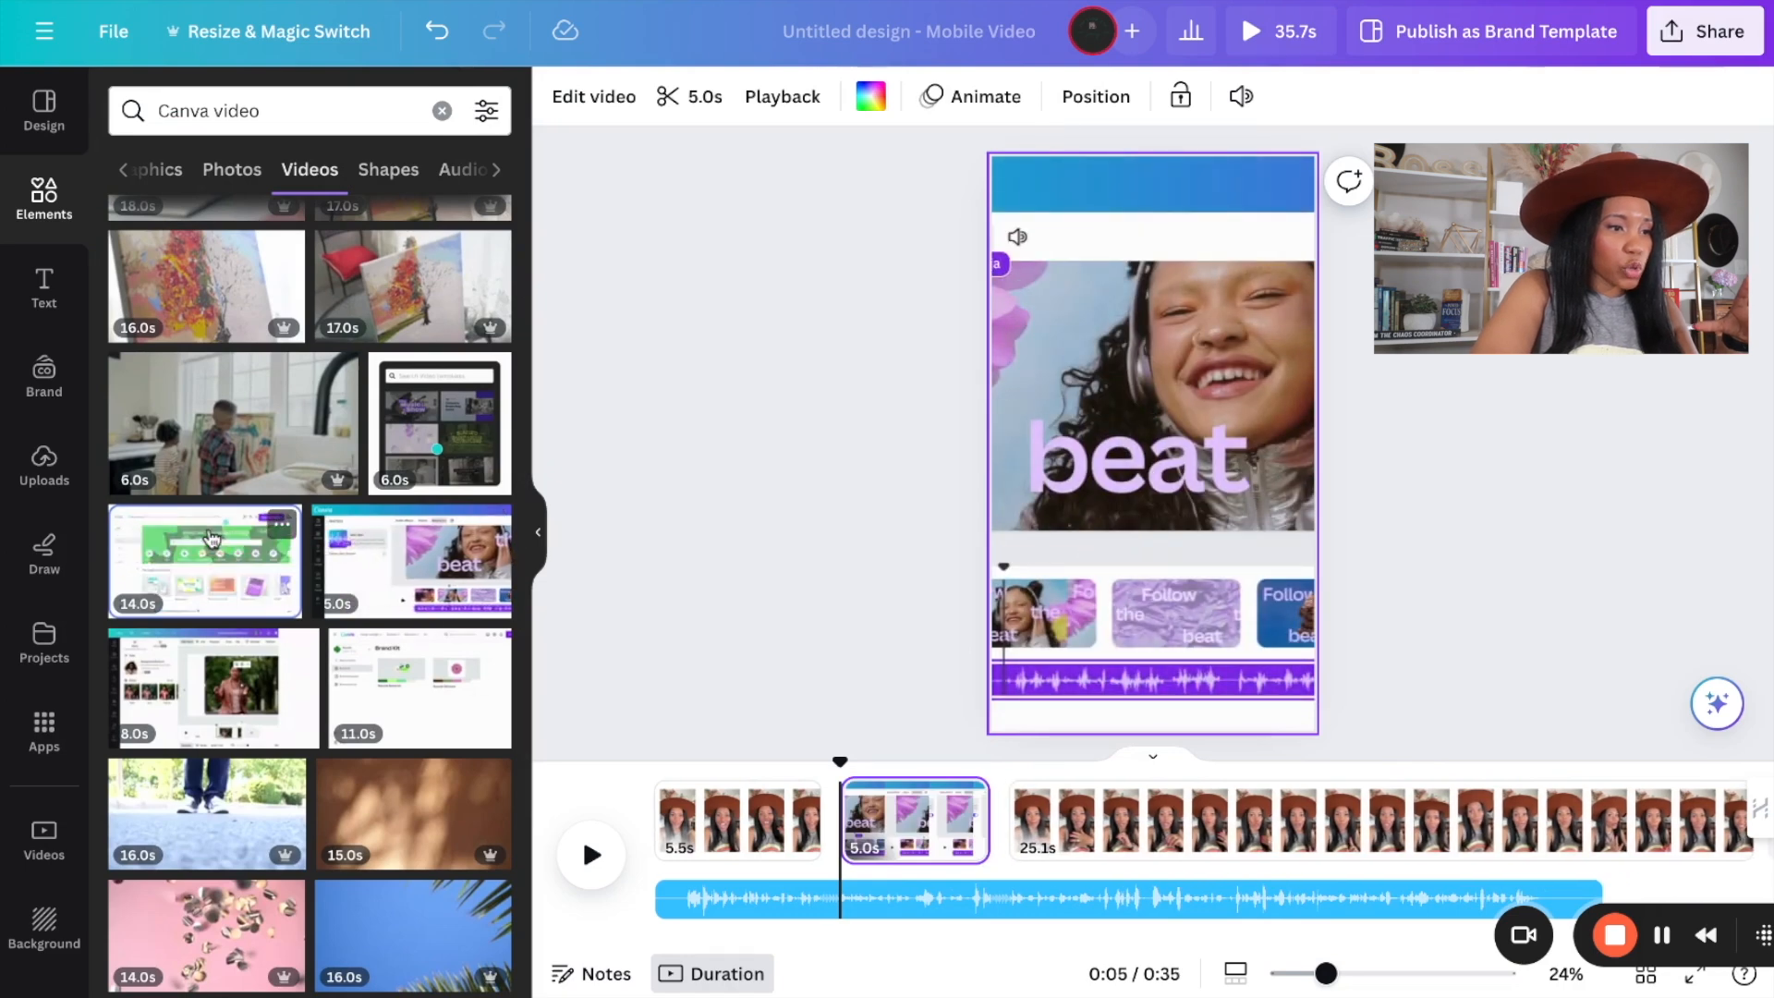
drag(212, 537, 1011, 820)
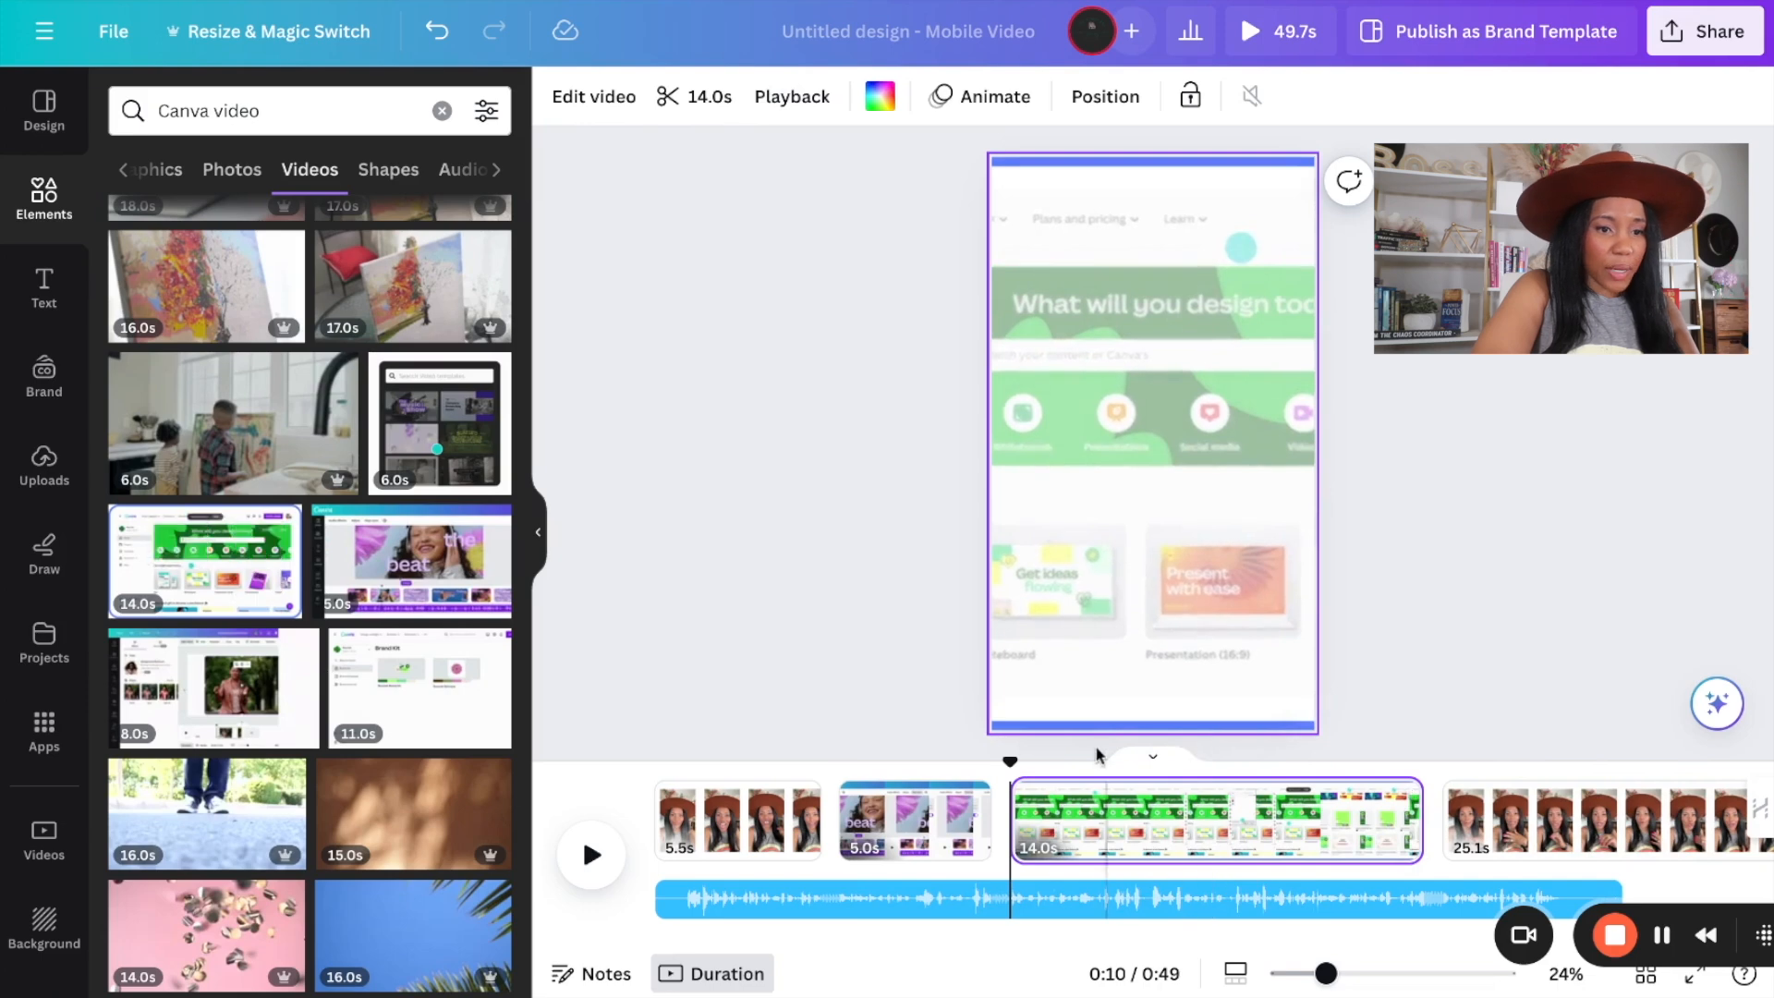
drag(1356, 812, 1202, 813)
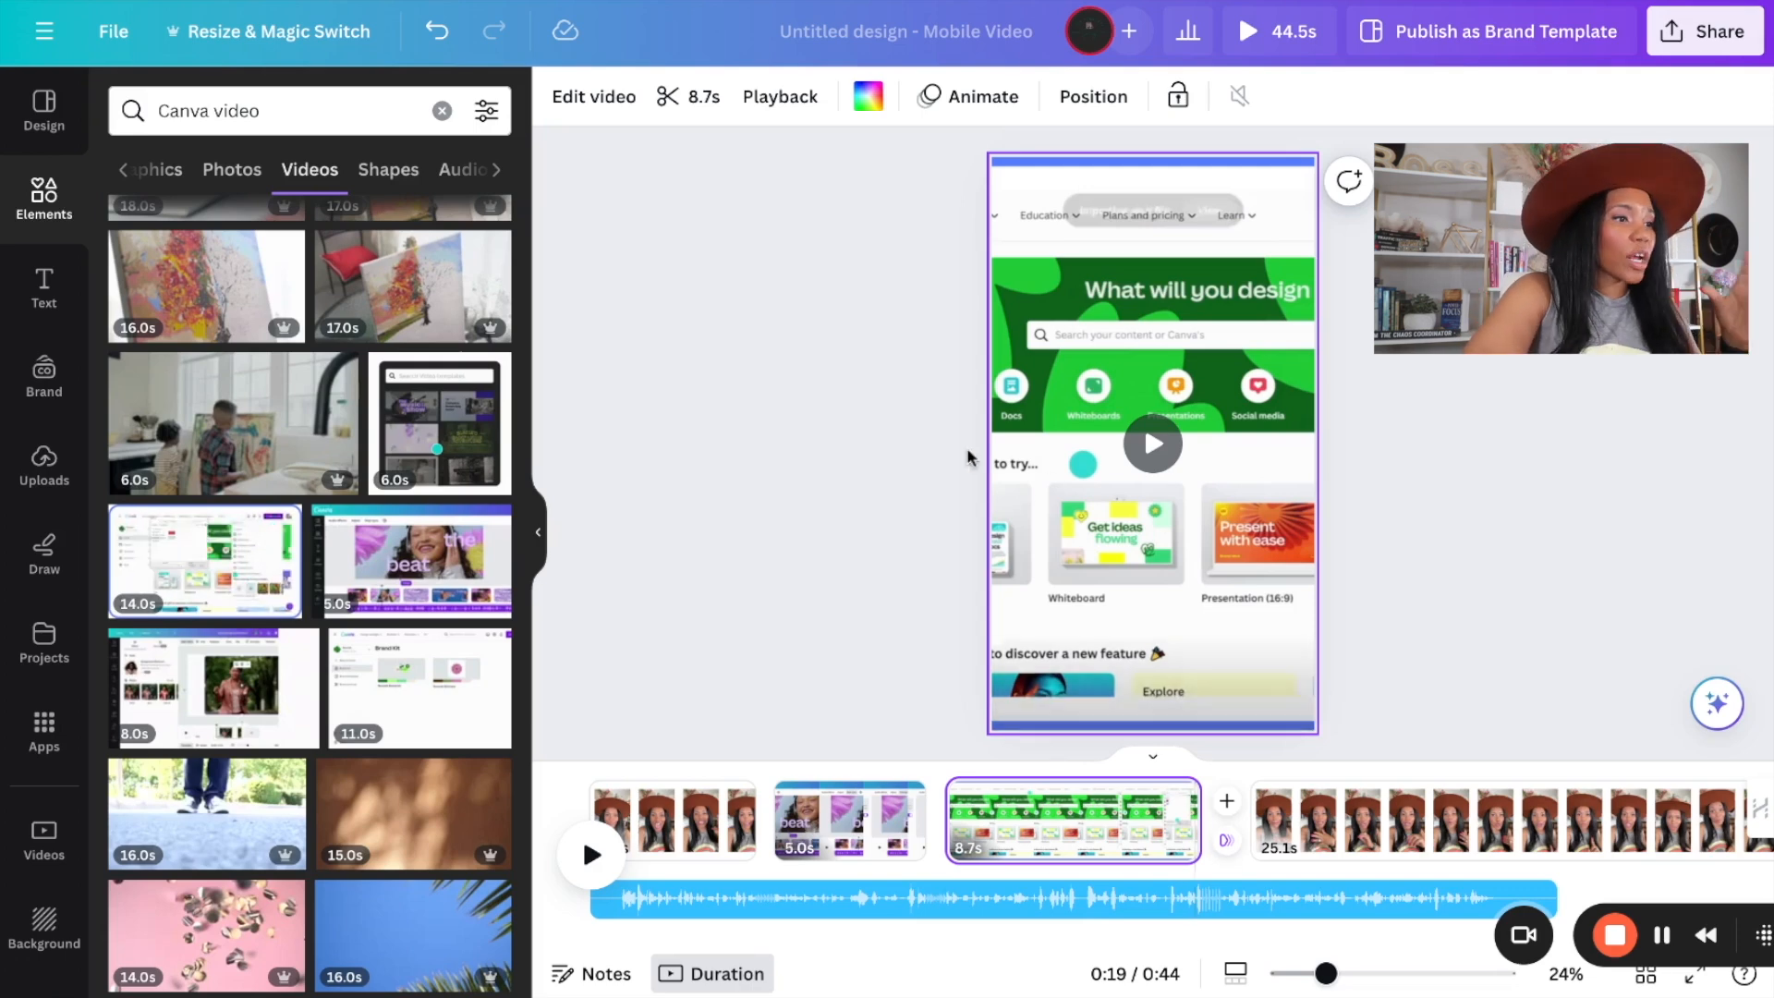
Add a text box to the first talking clip and set its font size to 50.
click(707, 822)
click(51, 300)
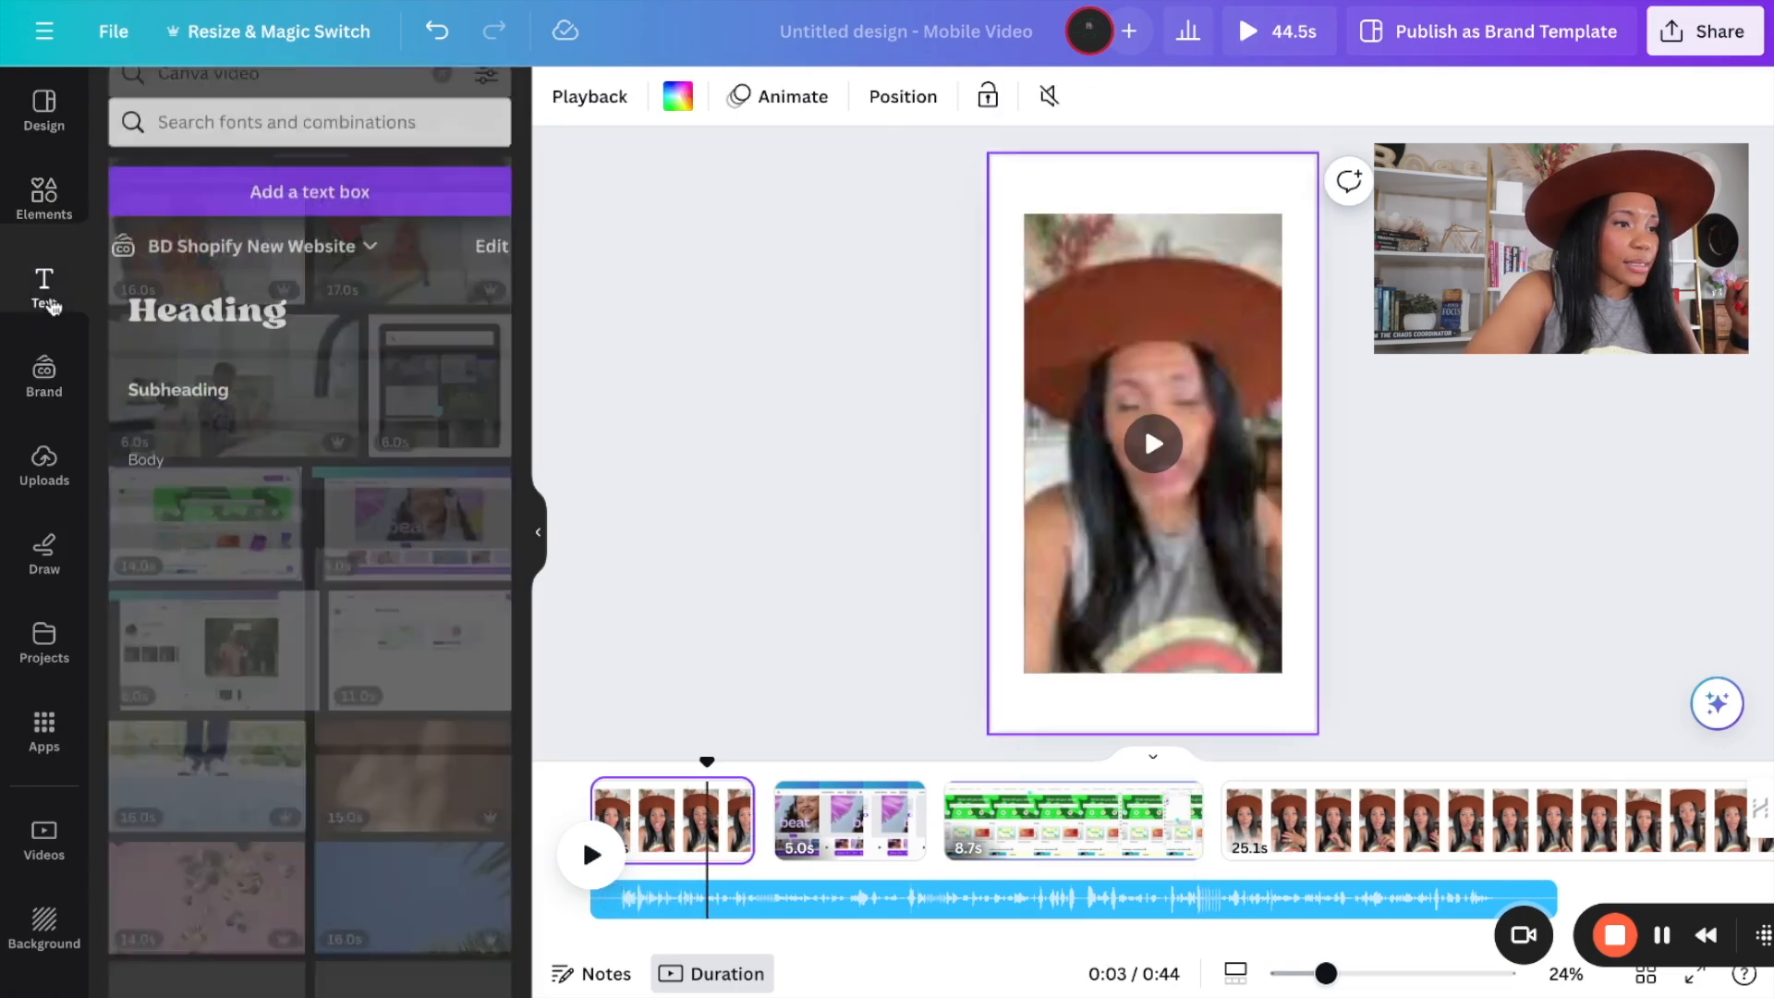
scroll(268, 660, down, 1)
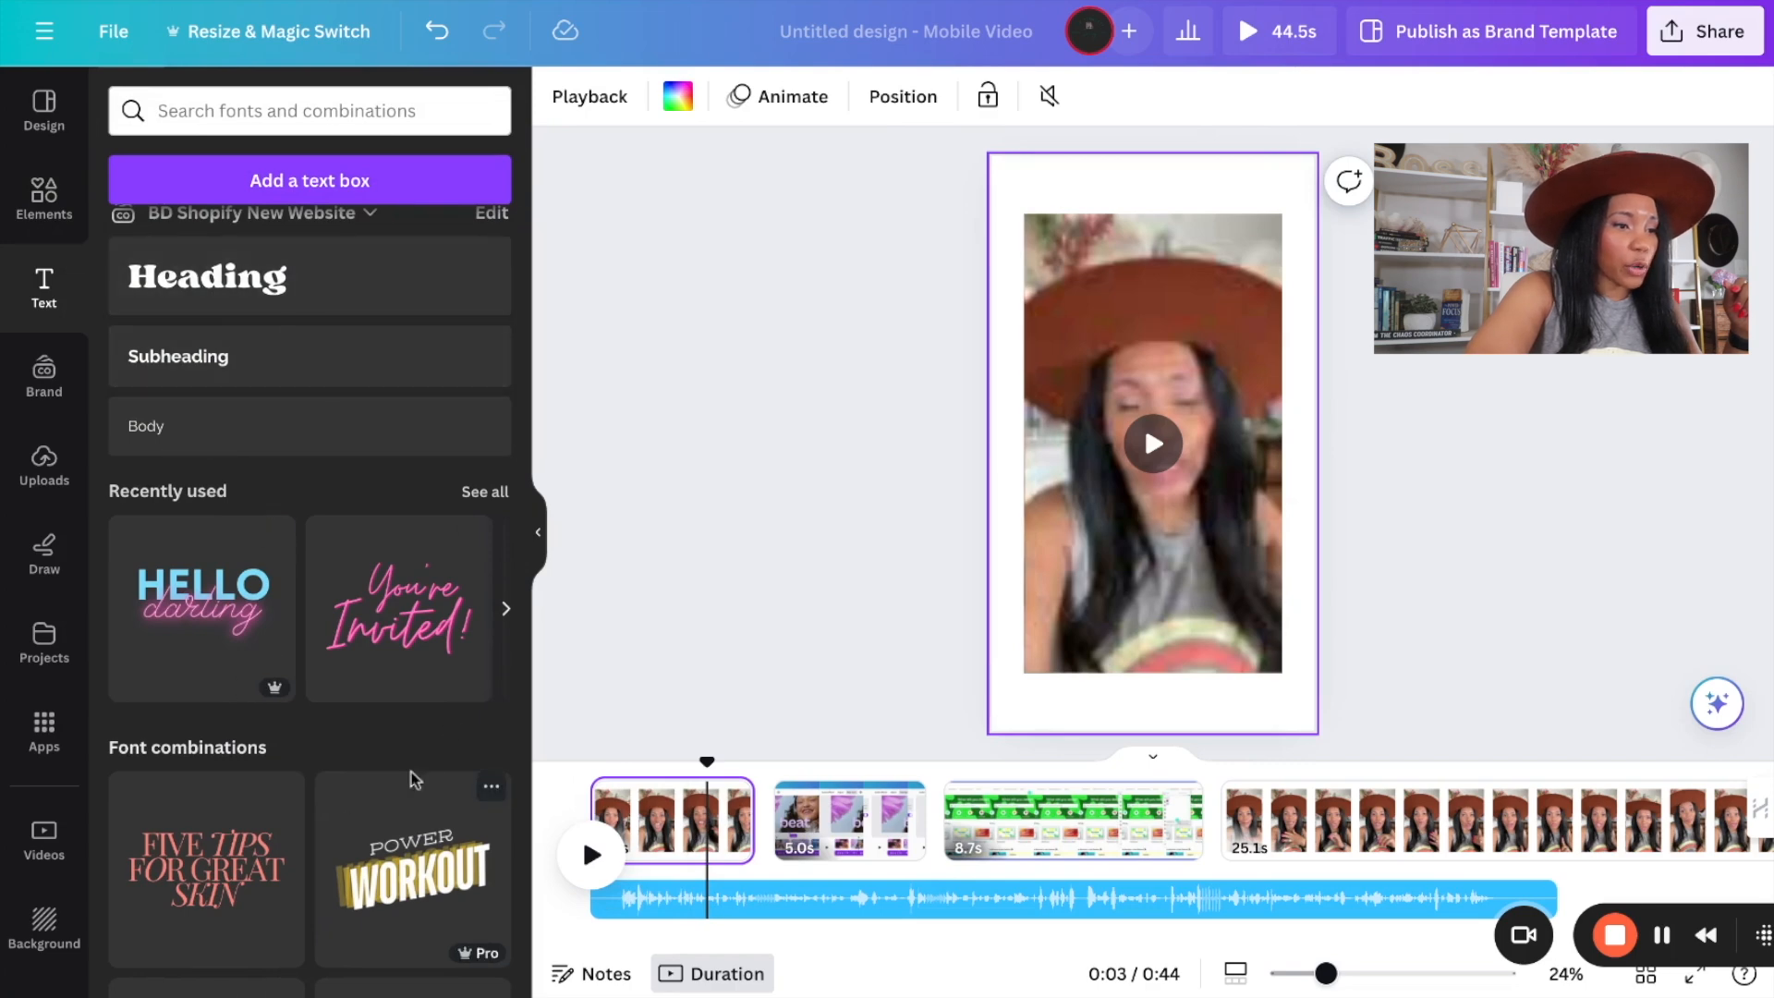
scroll(402, 821, down, 4)
scroll(261, 599, up, 4)
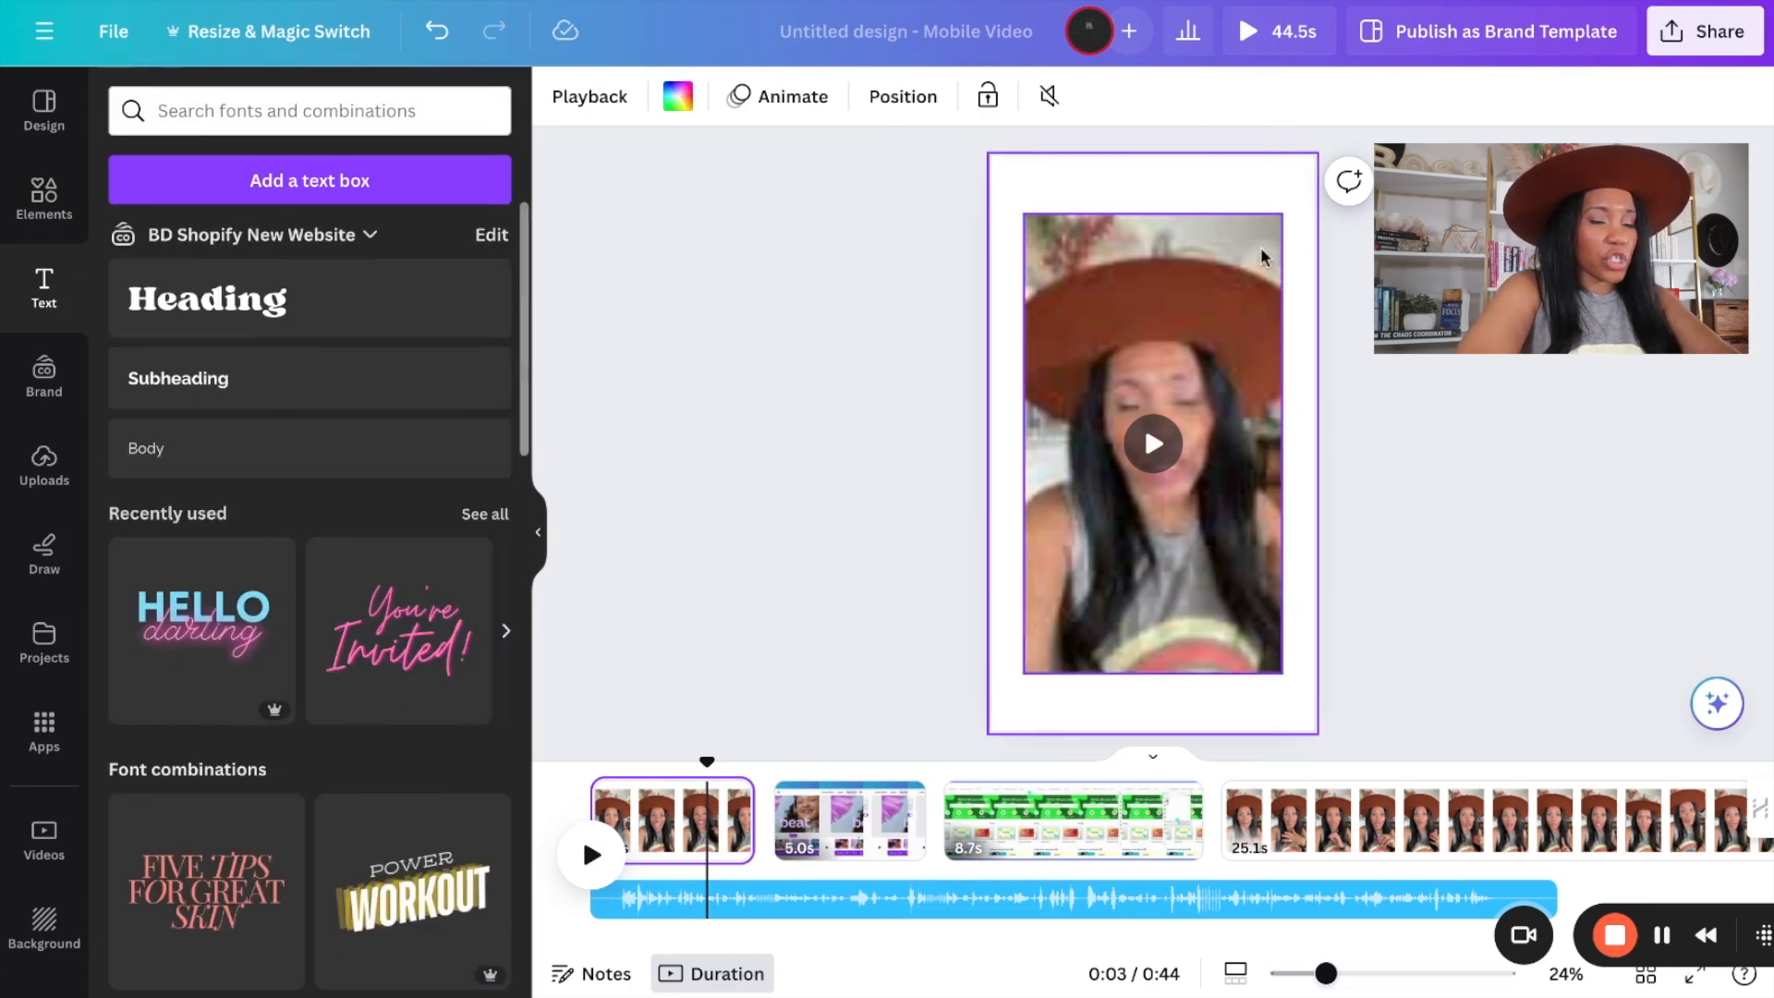
key(t)
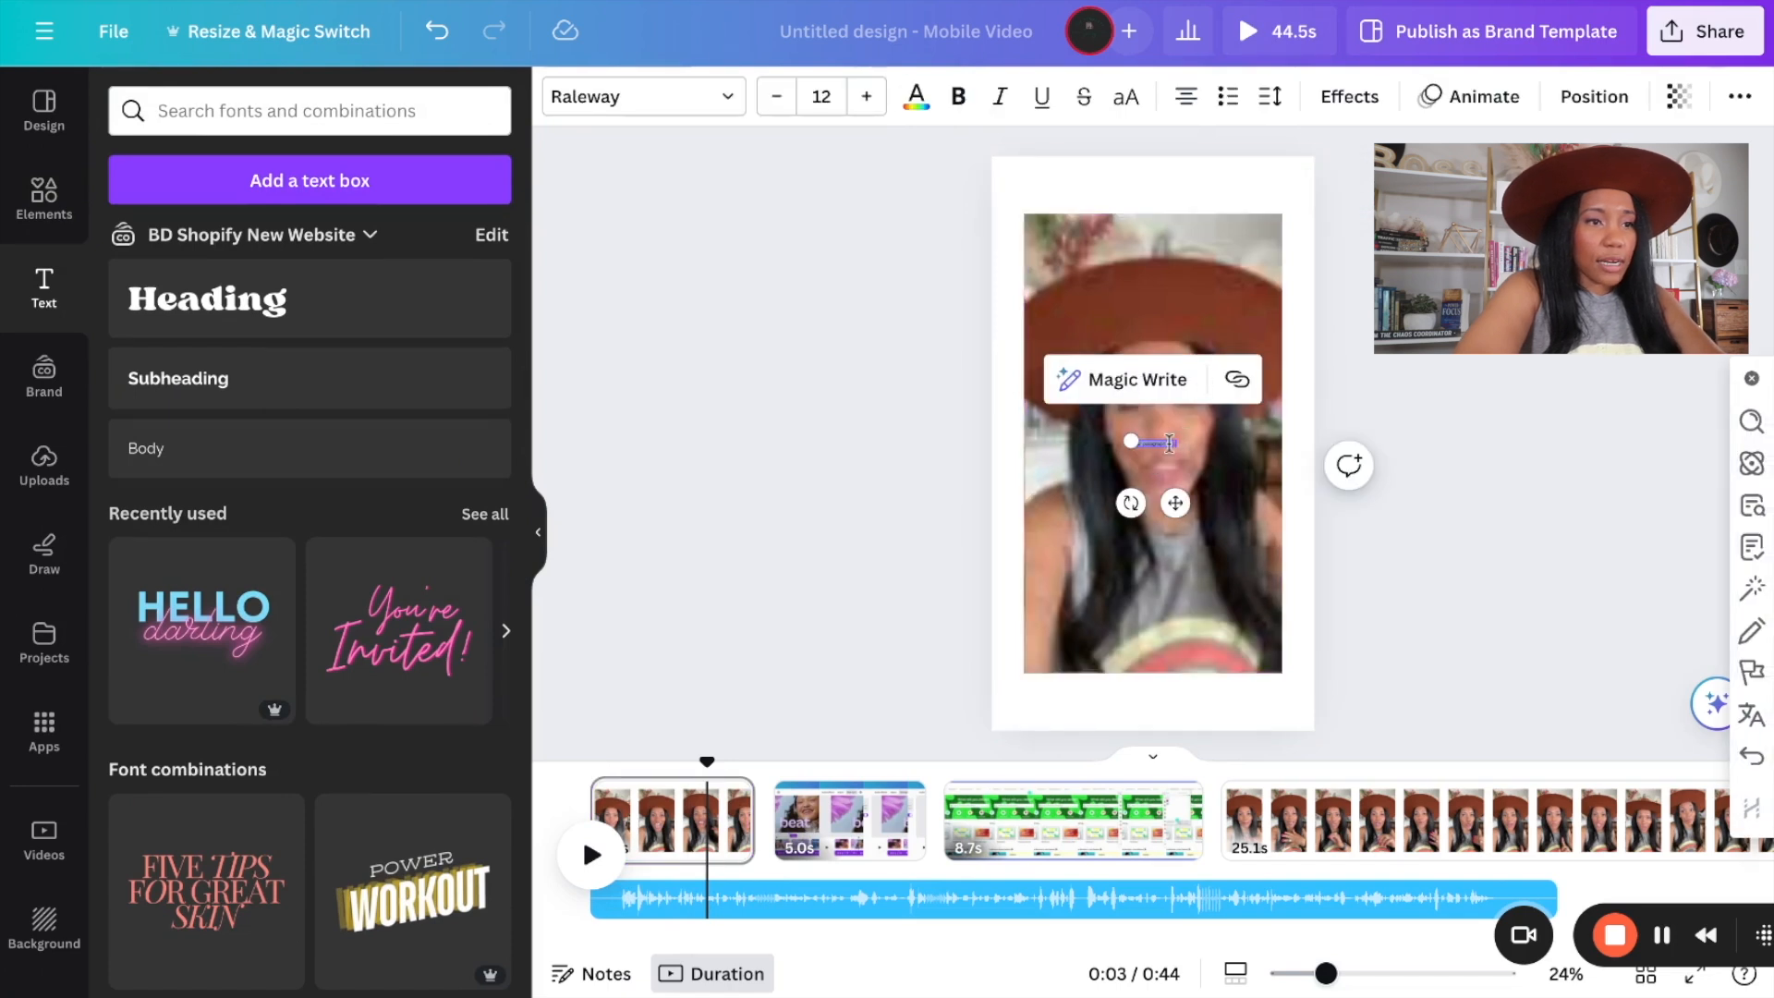
double_click(874, 104)
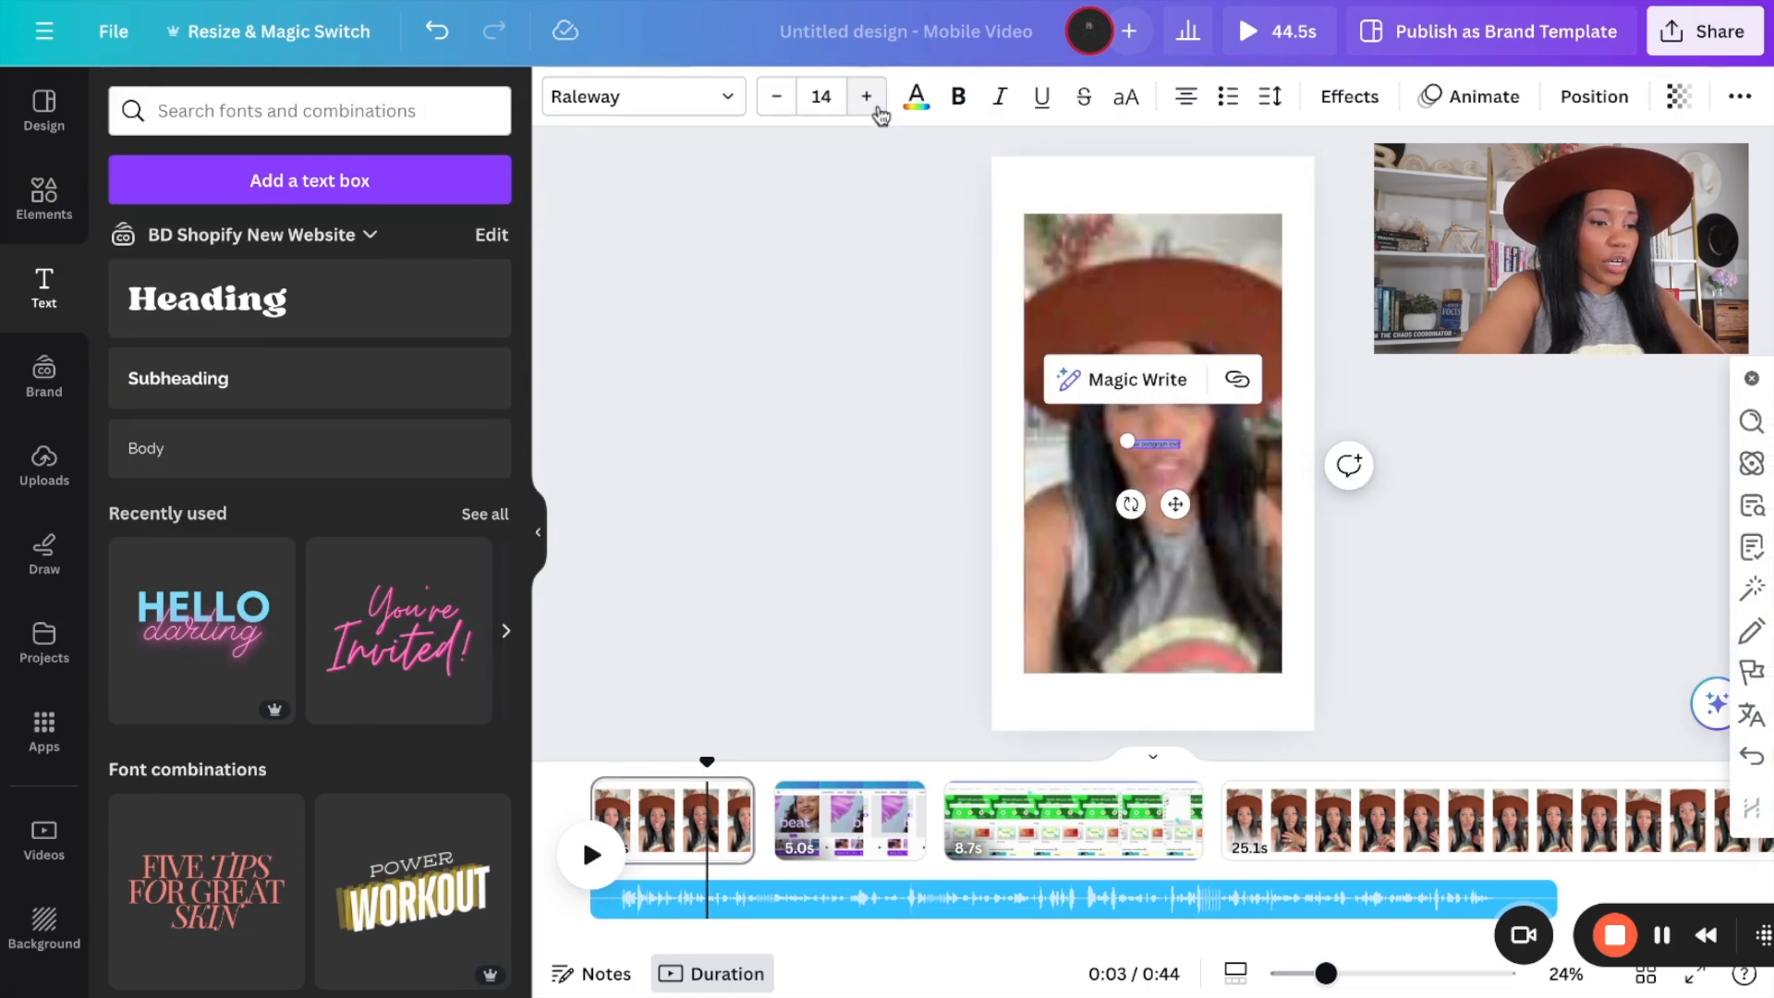
click(821, 96)
text(50)
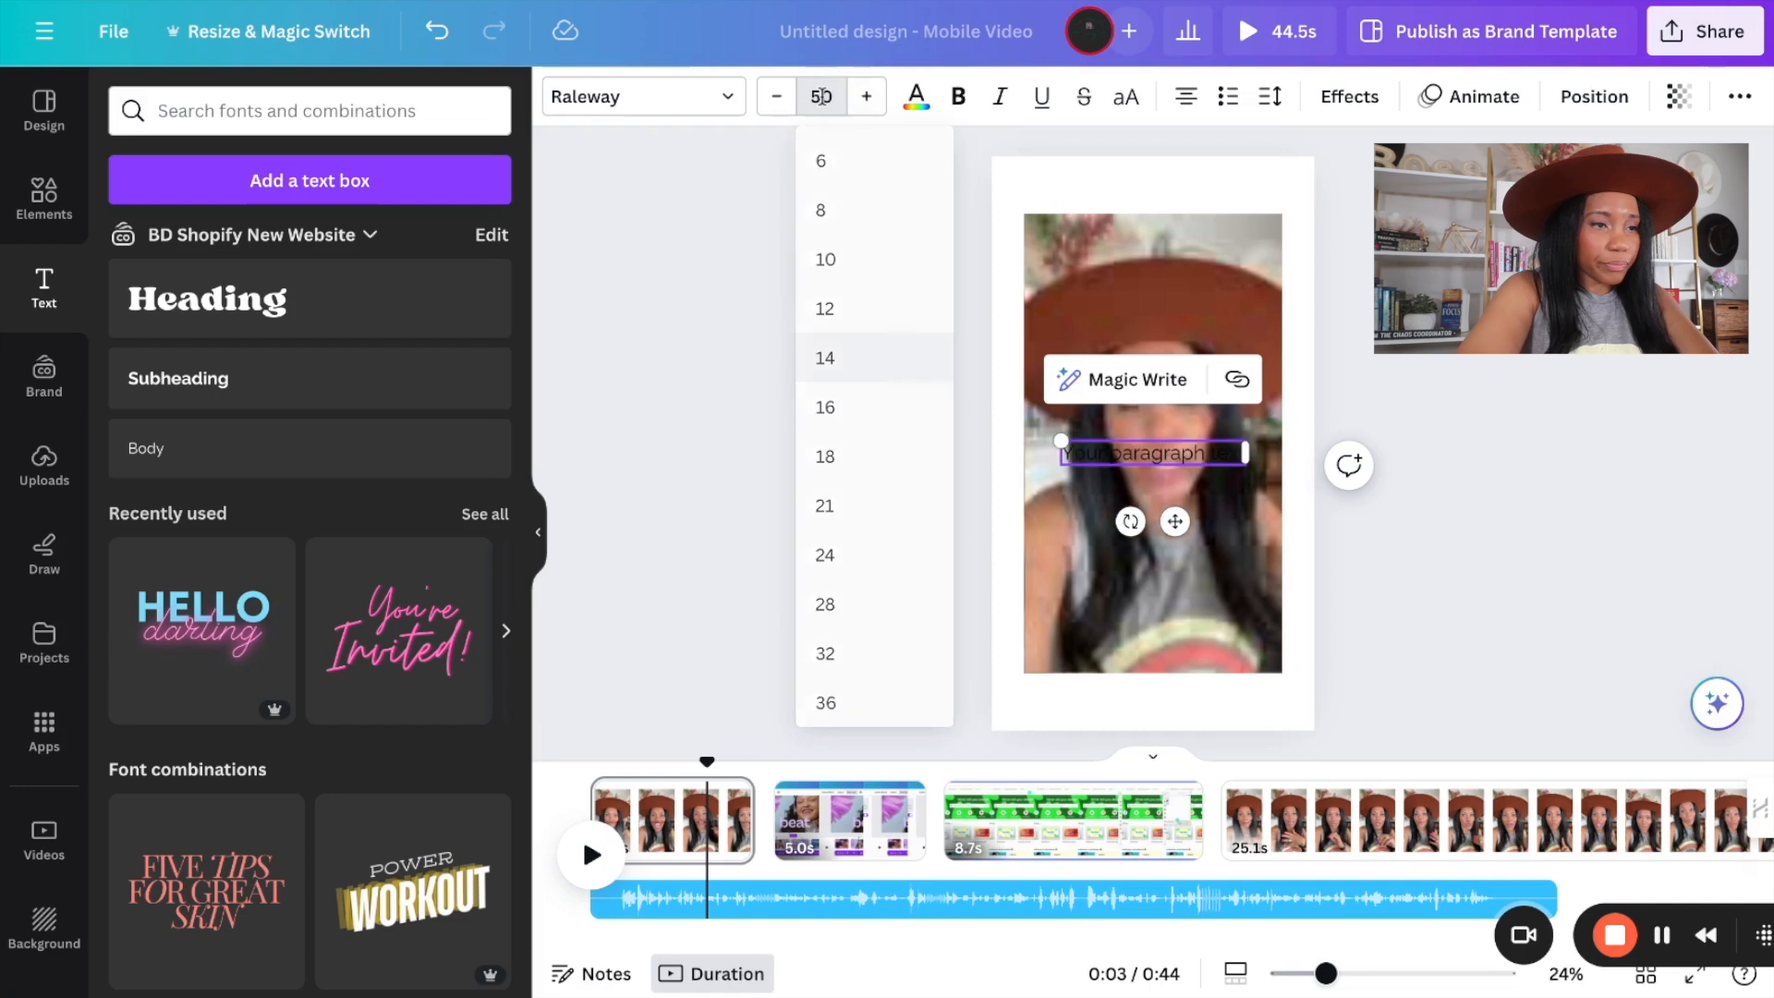
key(Return)
Change the text box's font to Poppins.
click(634, 98)
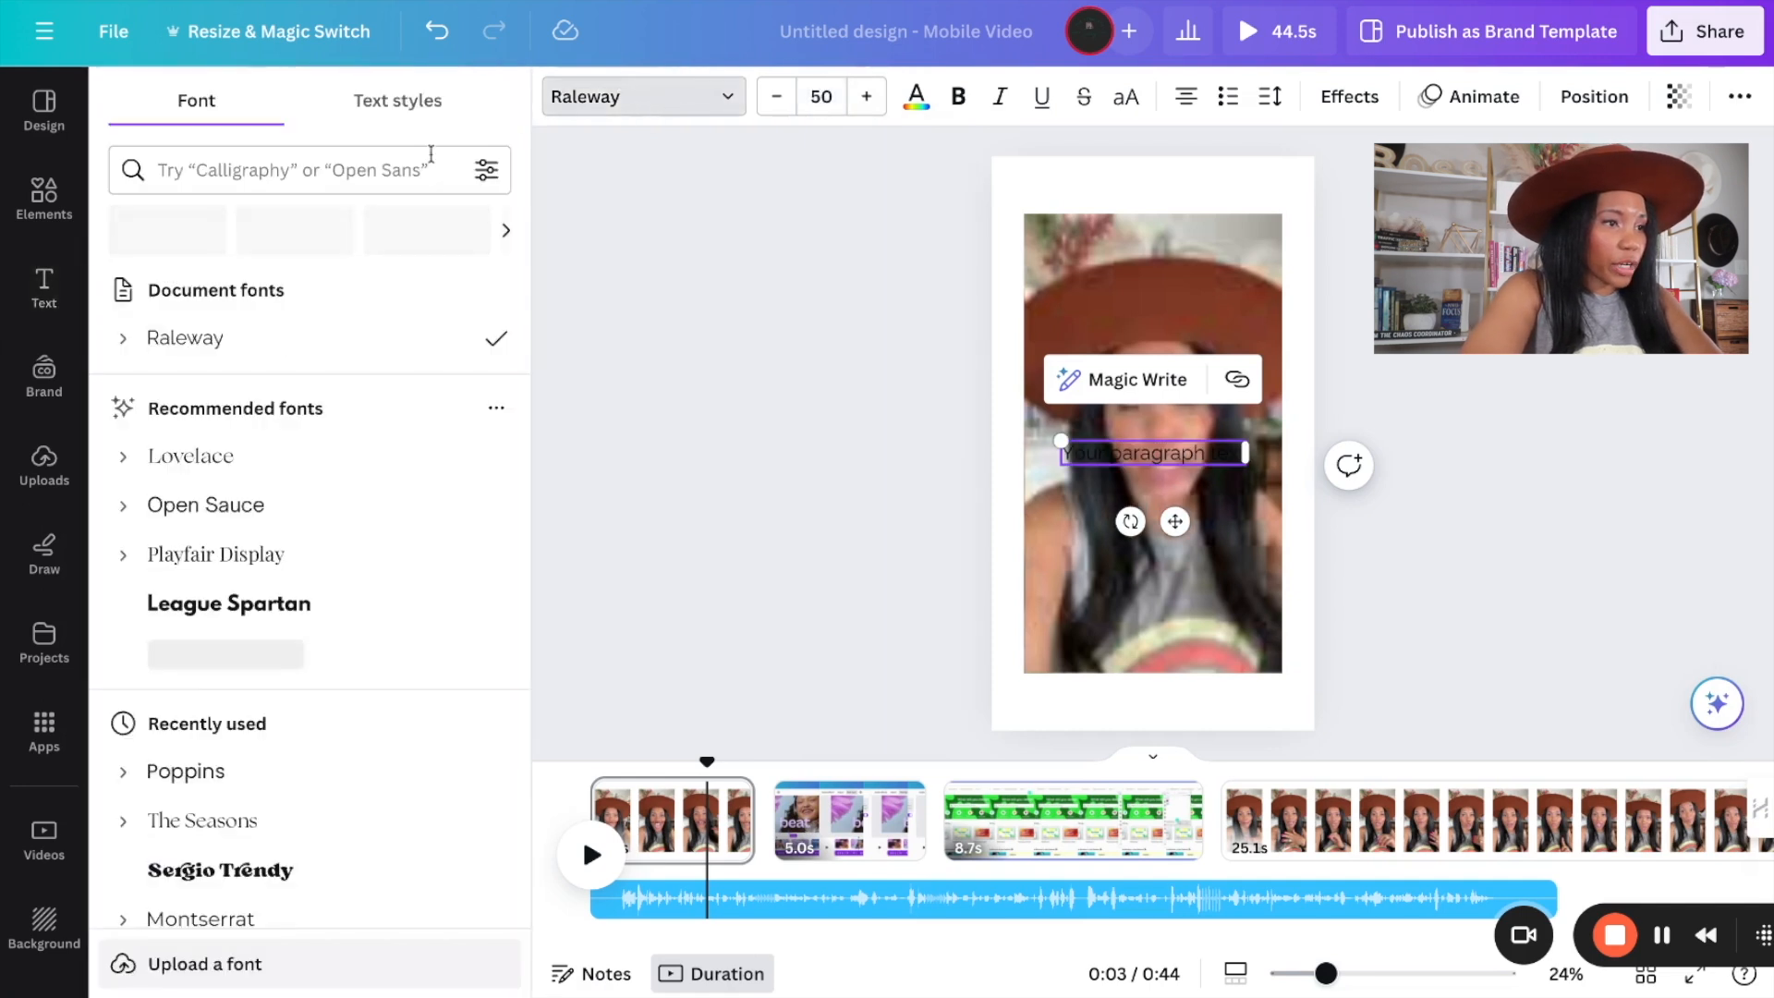
click(384, 176)
text(pop)
key(Return)
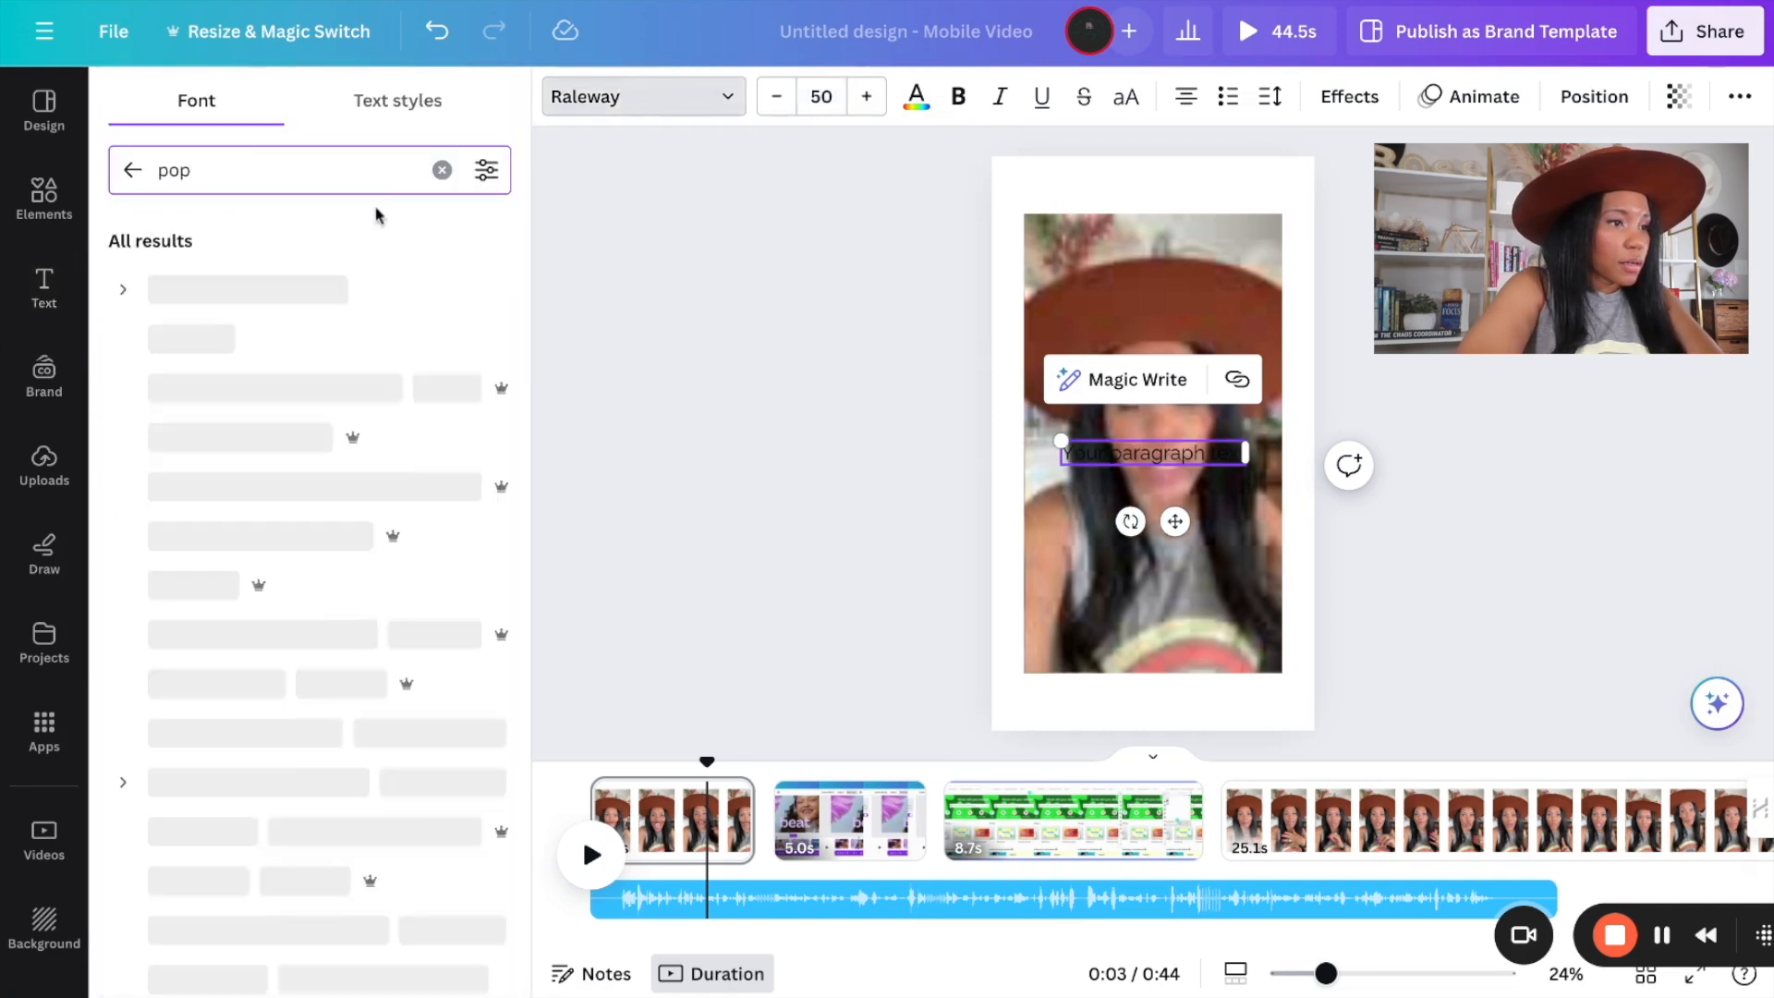
click(238, 294)
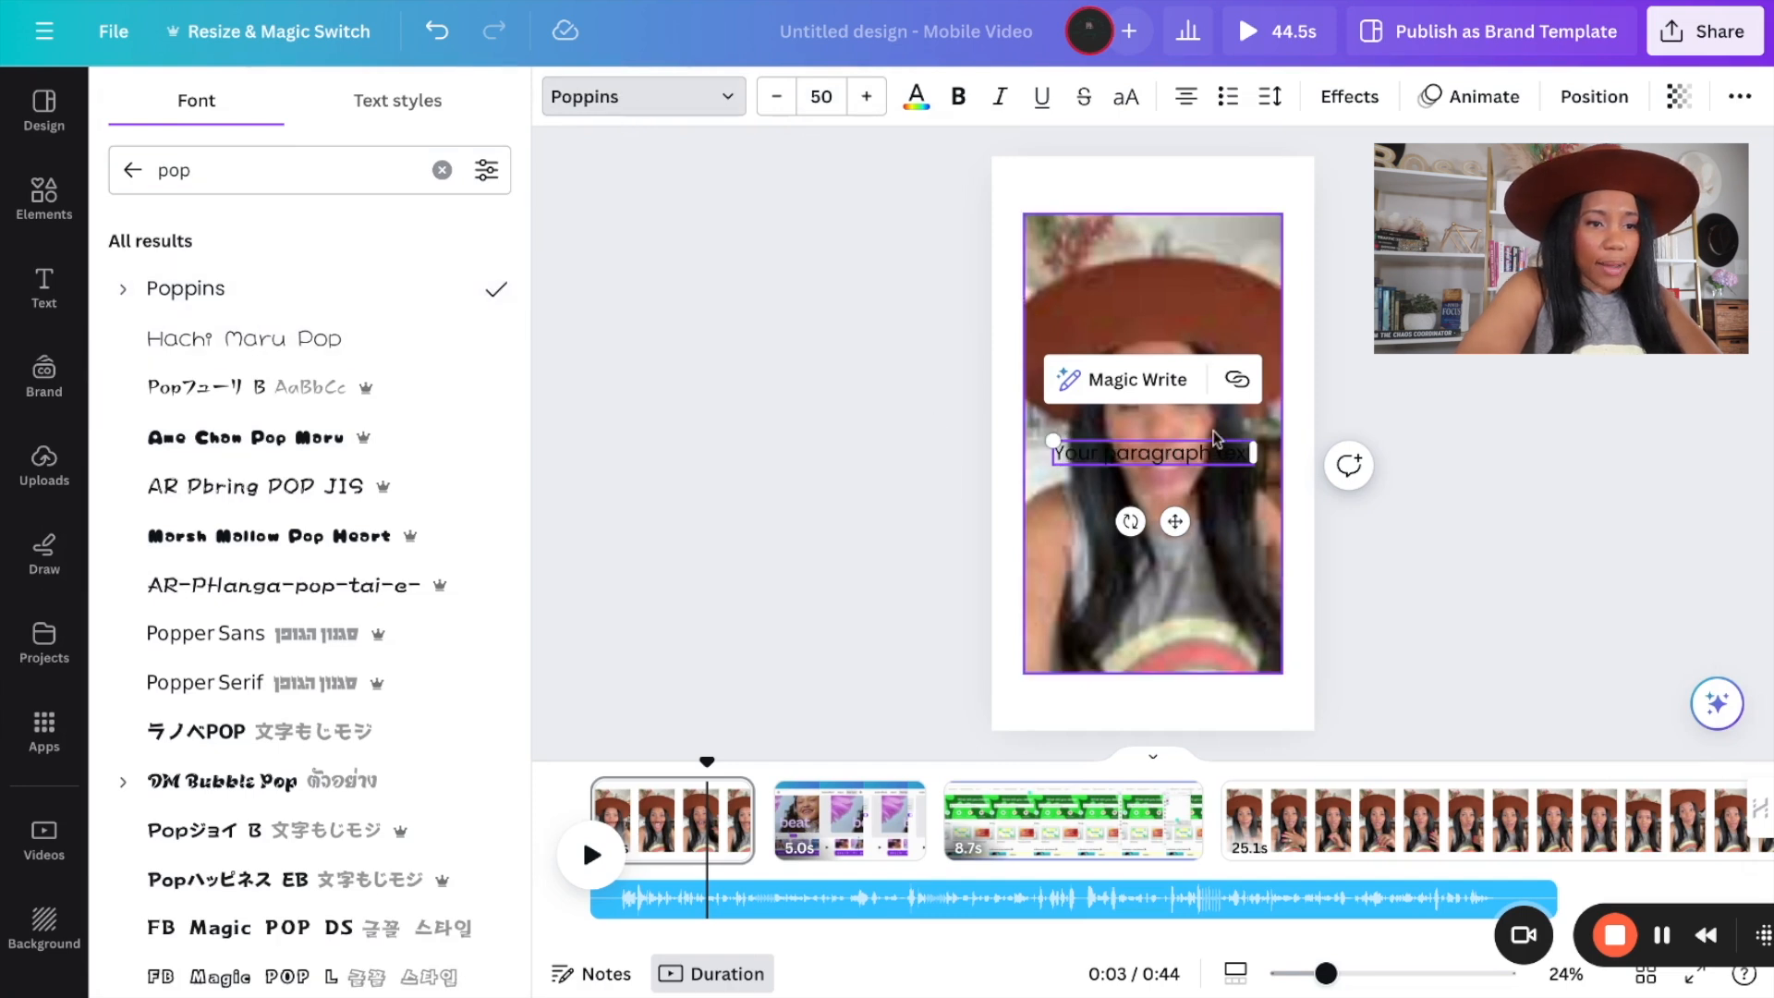
Replace the placeholder text with "We're Talking All About How You Can Use Canva To Quickly Create Shorts, Reels, and Tik Tok Videos".
double_click(1192, 454)
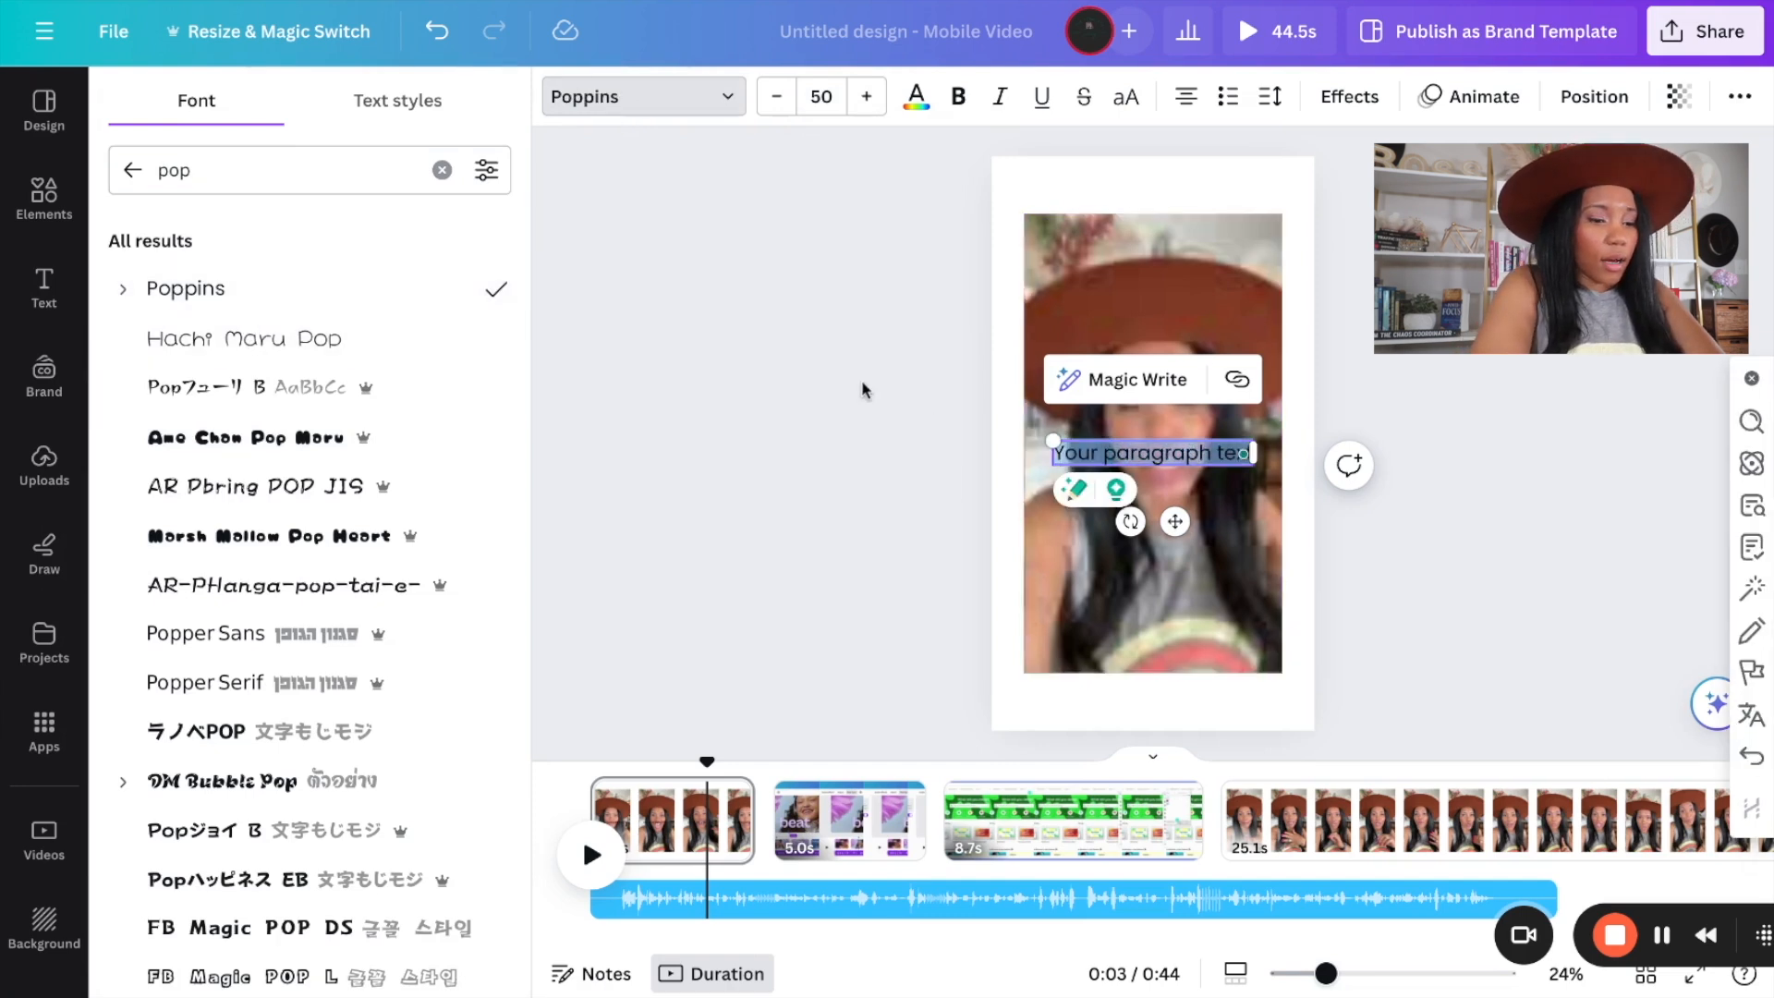
key(BackSpace)
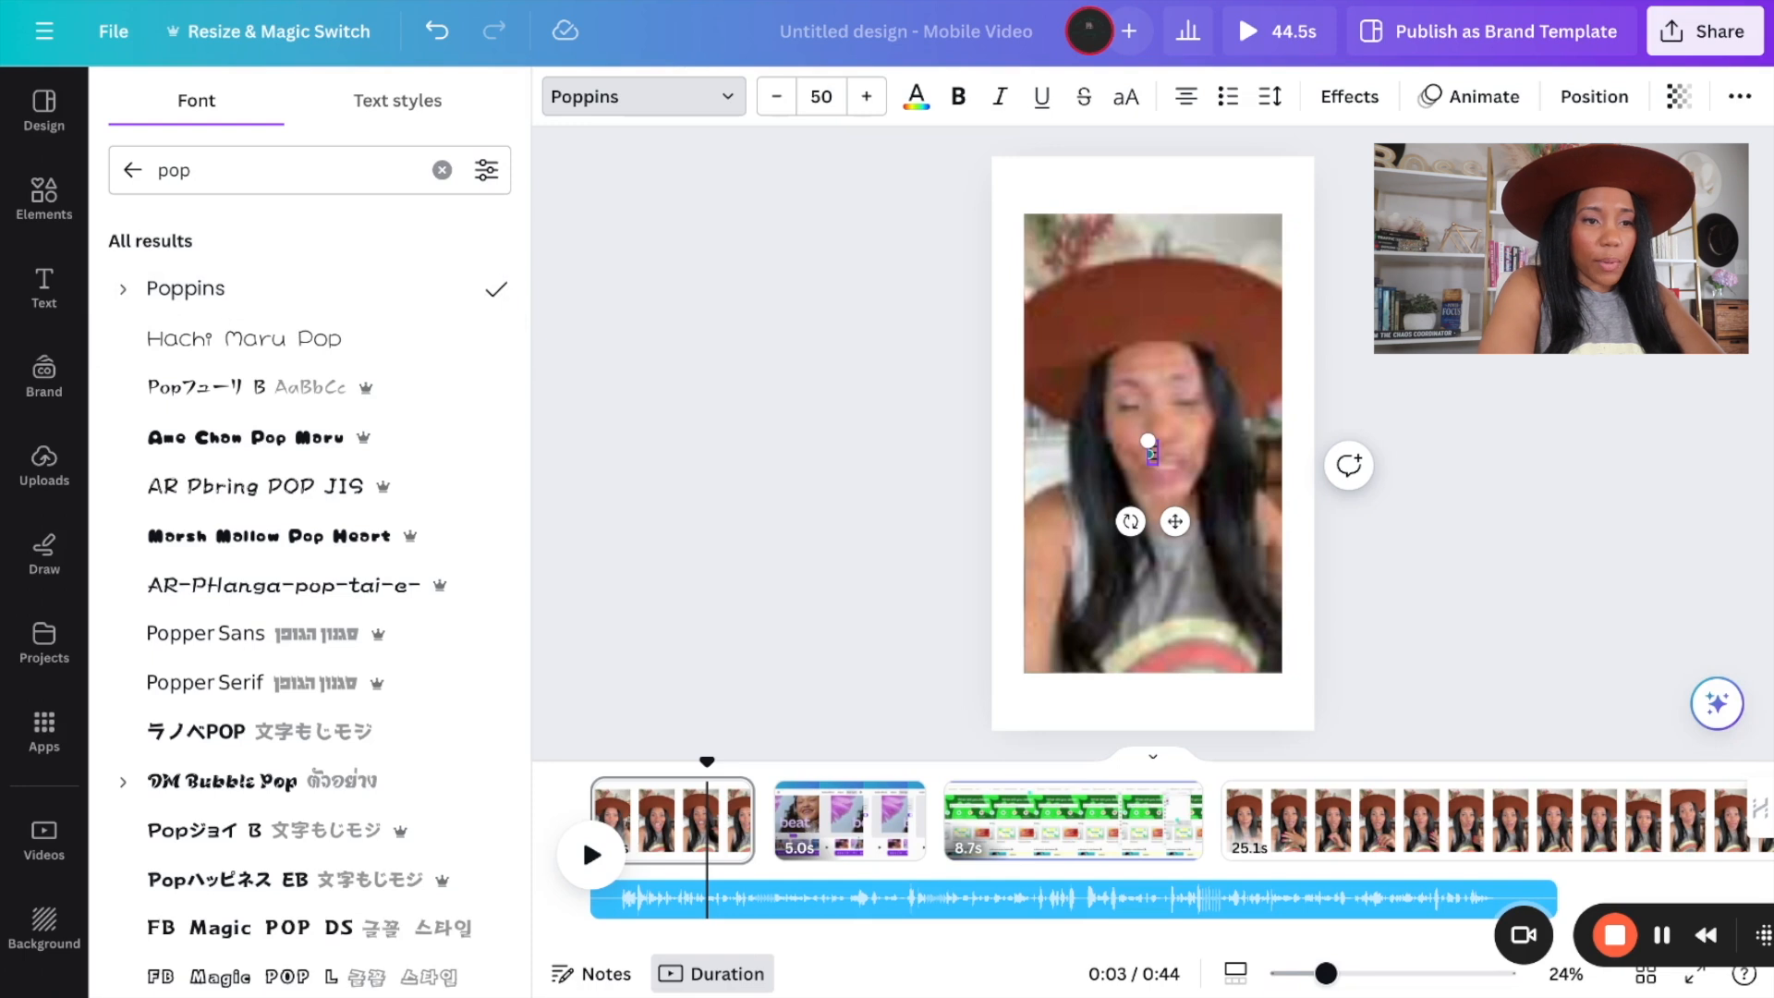
text(We're Talking All About How You Can Use Canva To Quickly Create Shorts, Reels, and Tik Tok Videos)
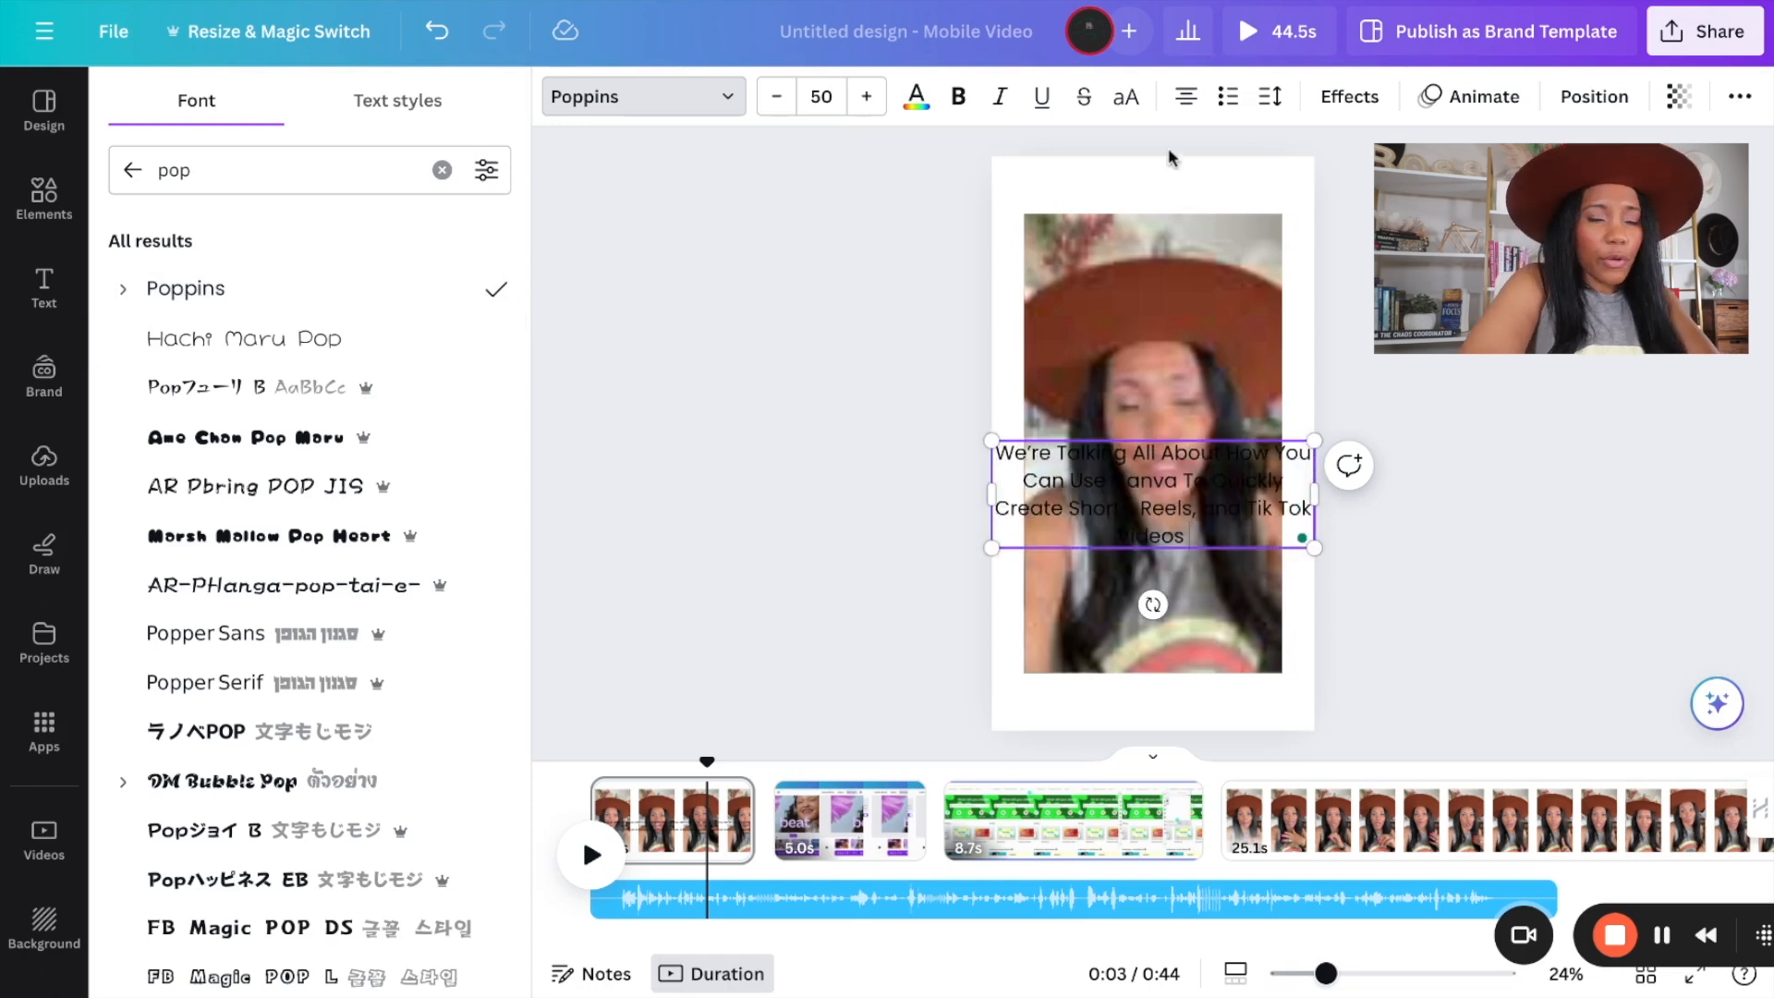
Apply the Background text effect to the caption and colour it light pink from the brand palette.
click(1351, 100)
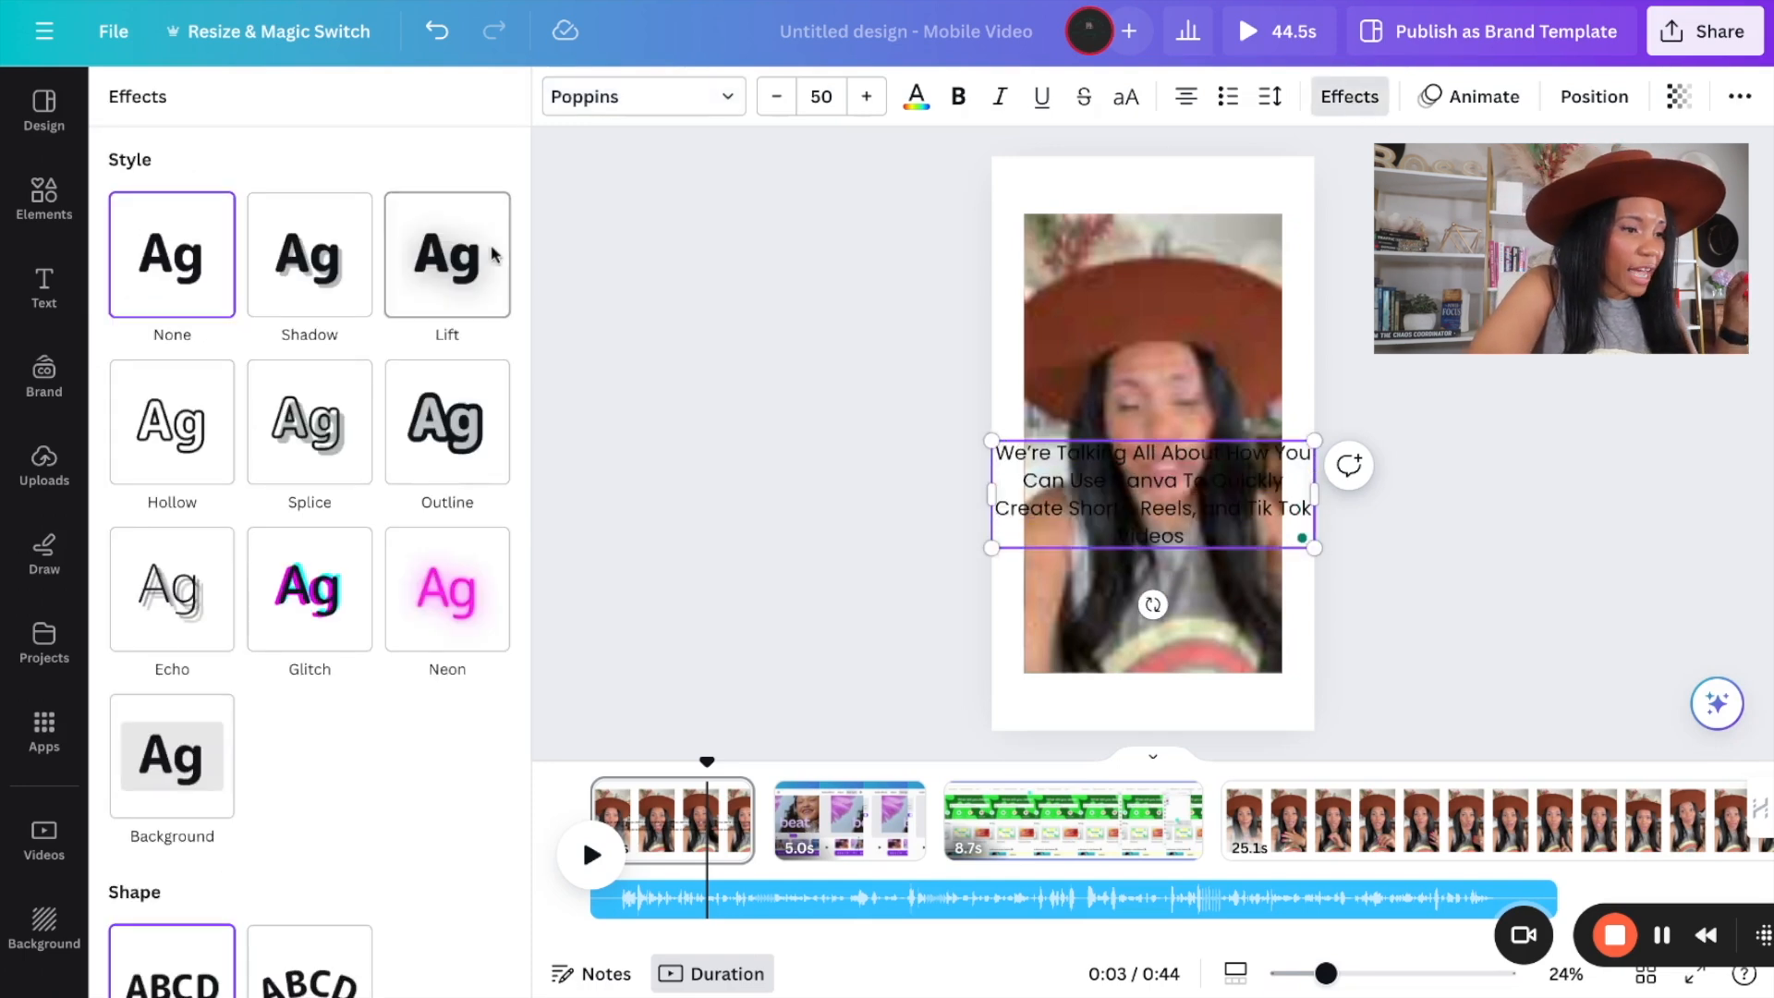
scroll(399, 521, down, 1)
click(213, 652)
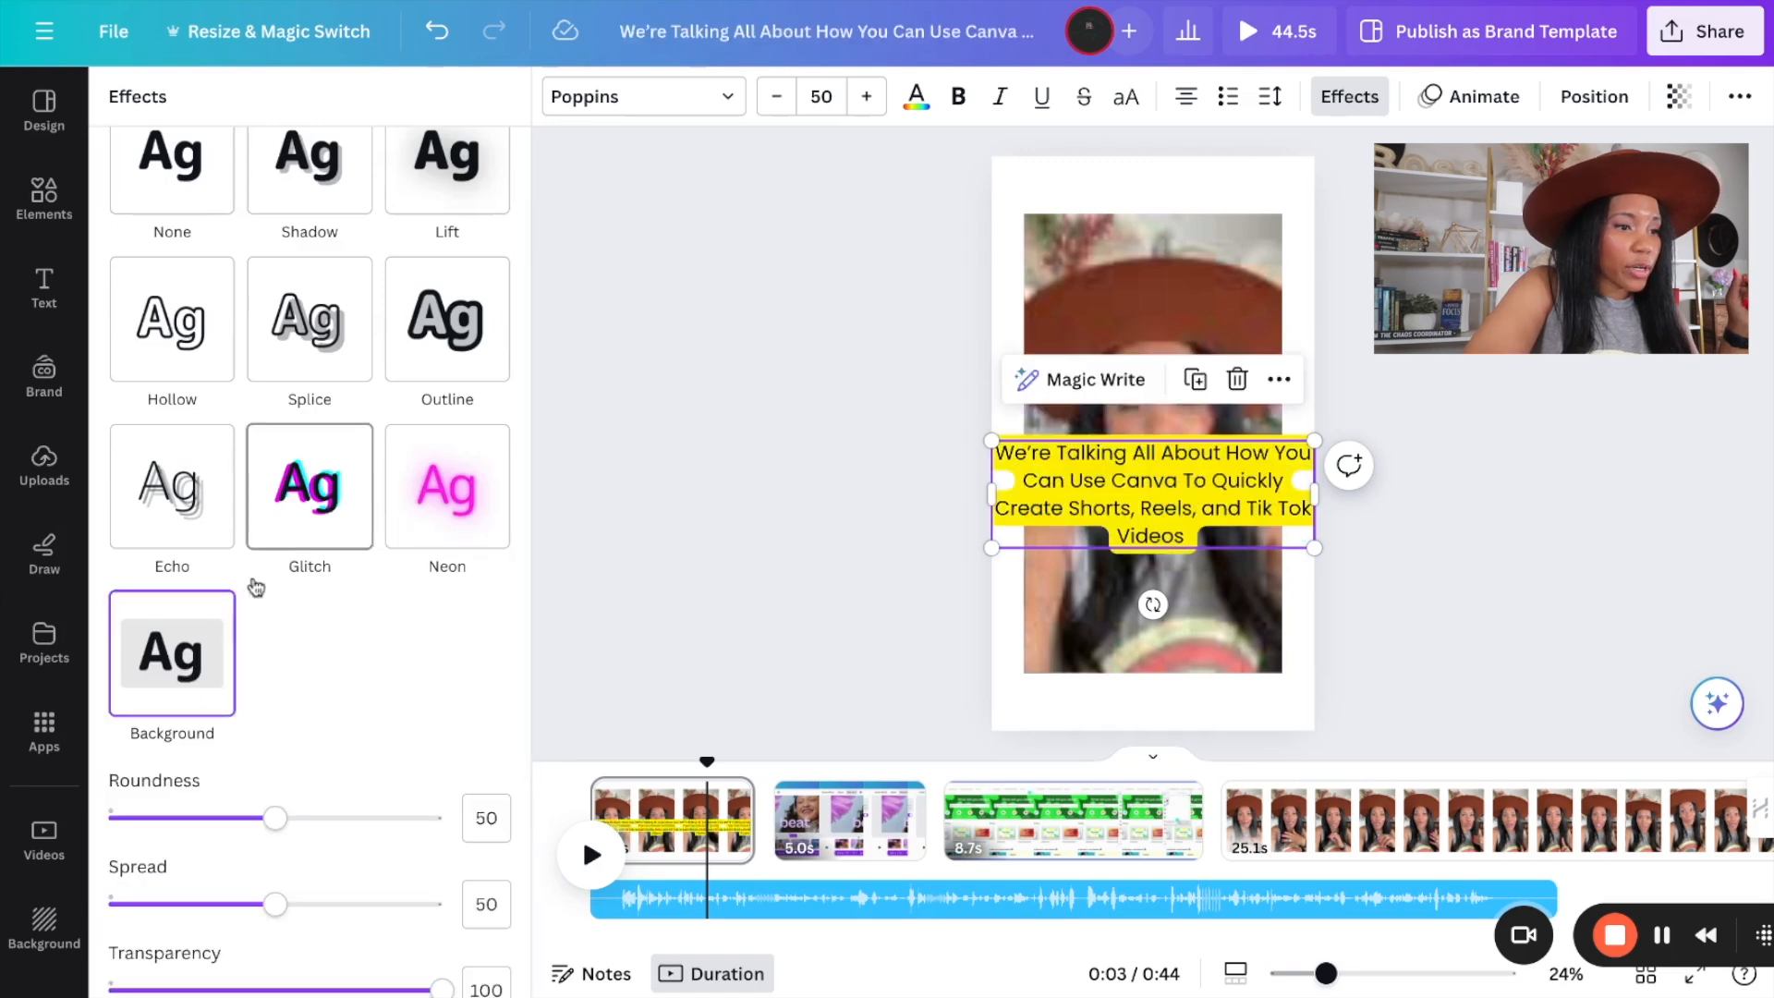
scroll(374, 762, down, 3)
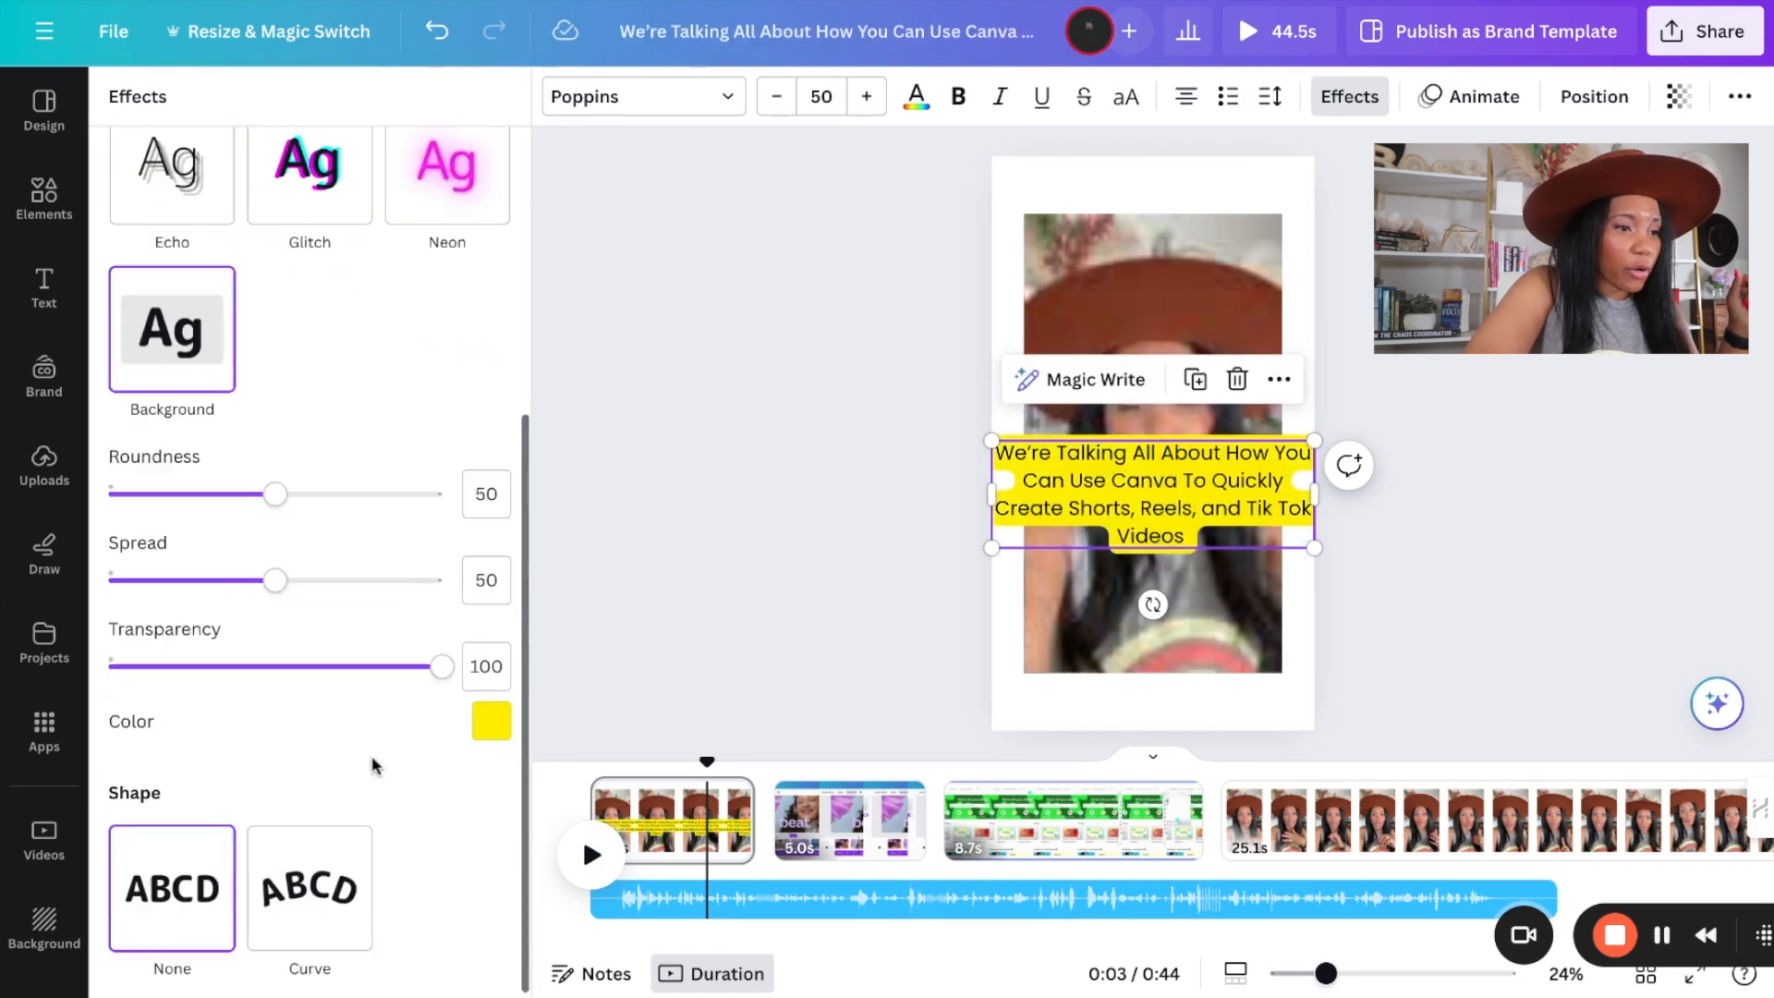
click(494, 730)
click(349, 569)
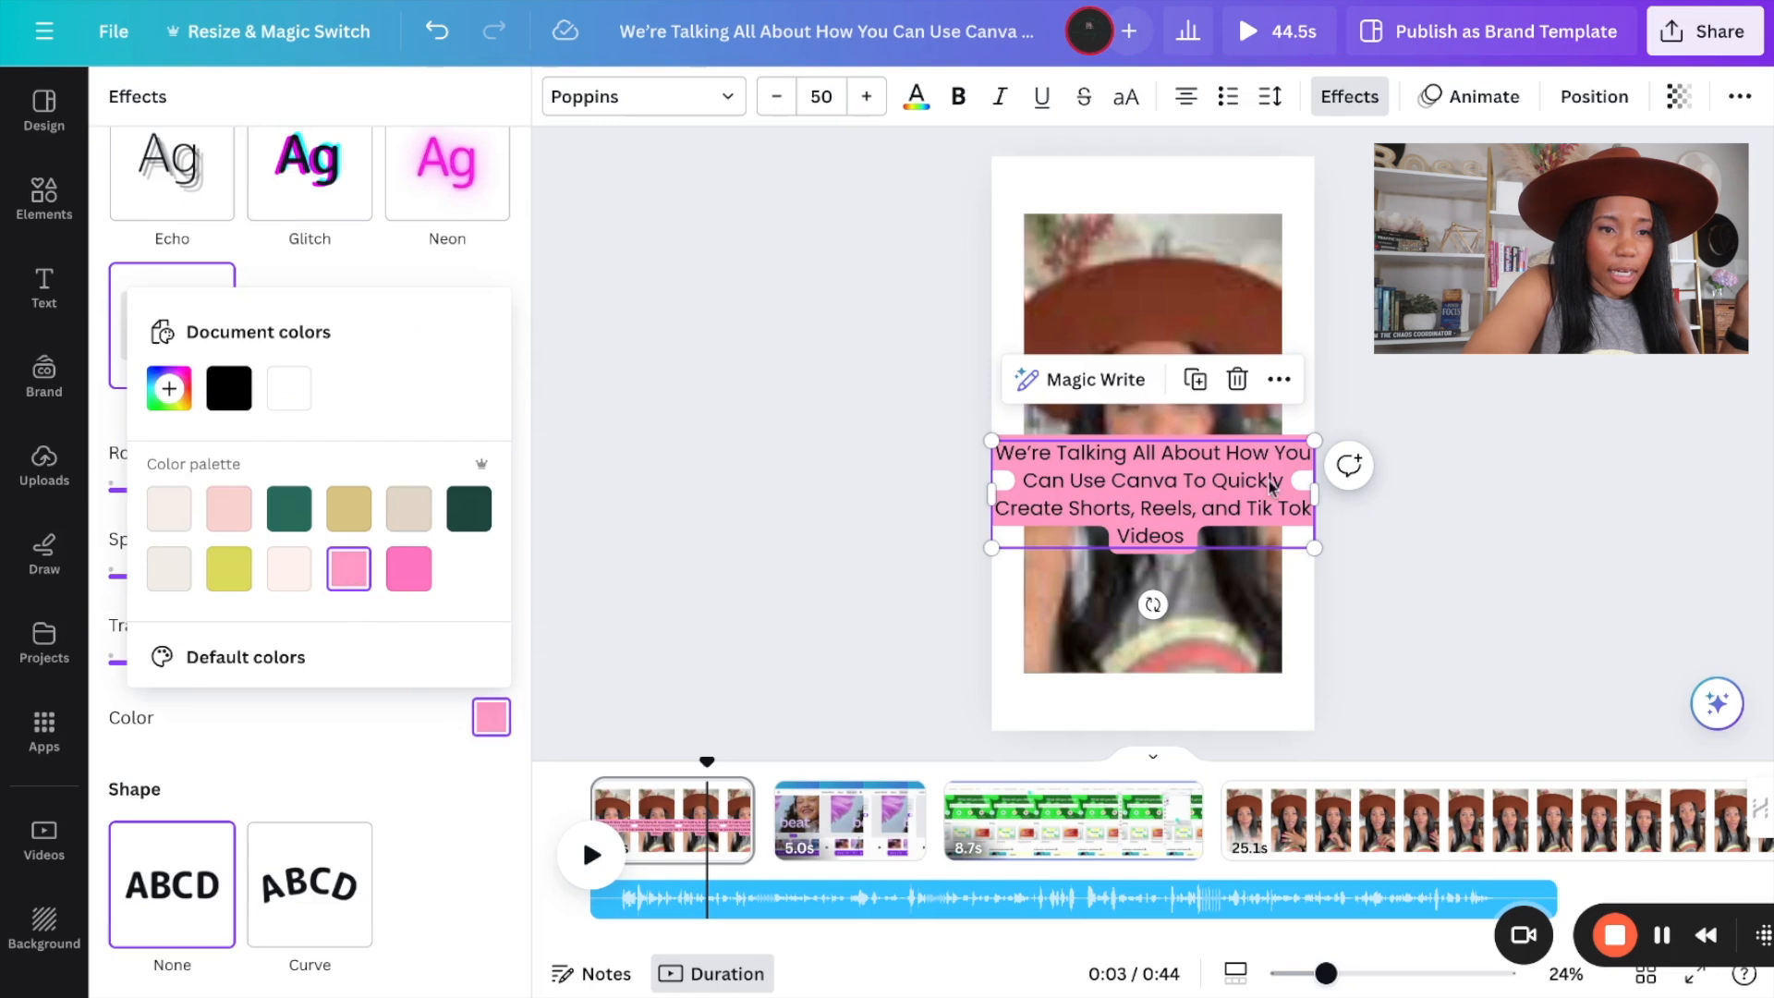
Narrow the caption box, scale it down to a font size of about 36.9, and place it over the lower part of the video.
drag(1326, 510, 1261, 504)
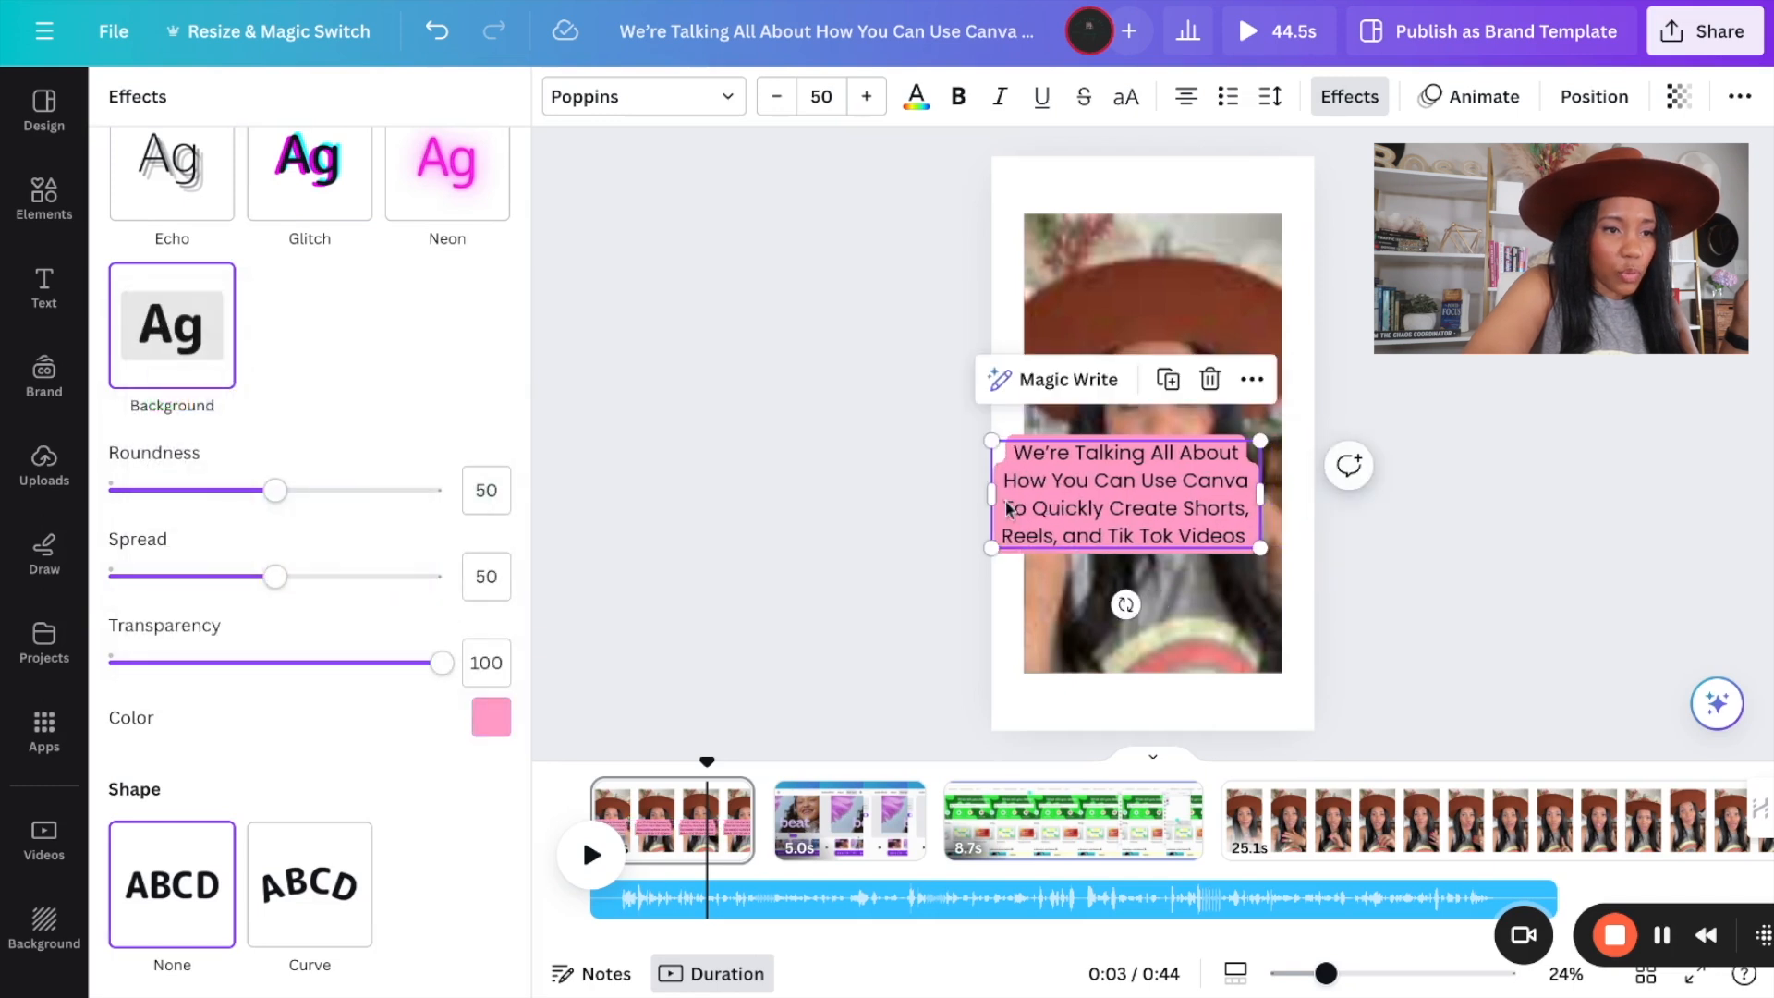
drag(989, 442, 1063, 462)
drag(1160, 504, 1159, 593)
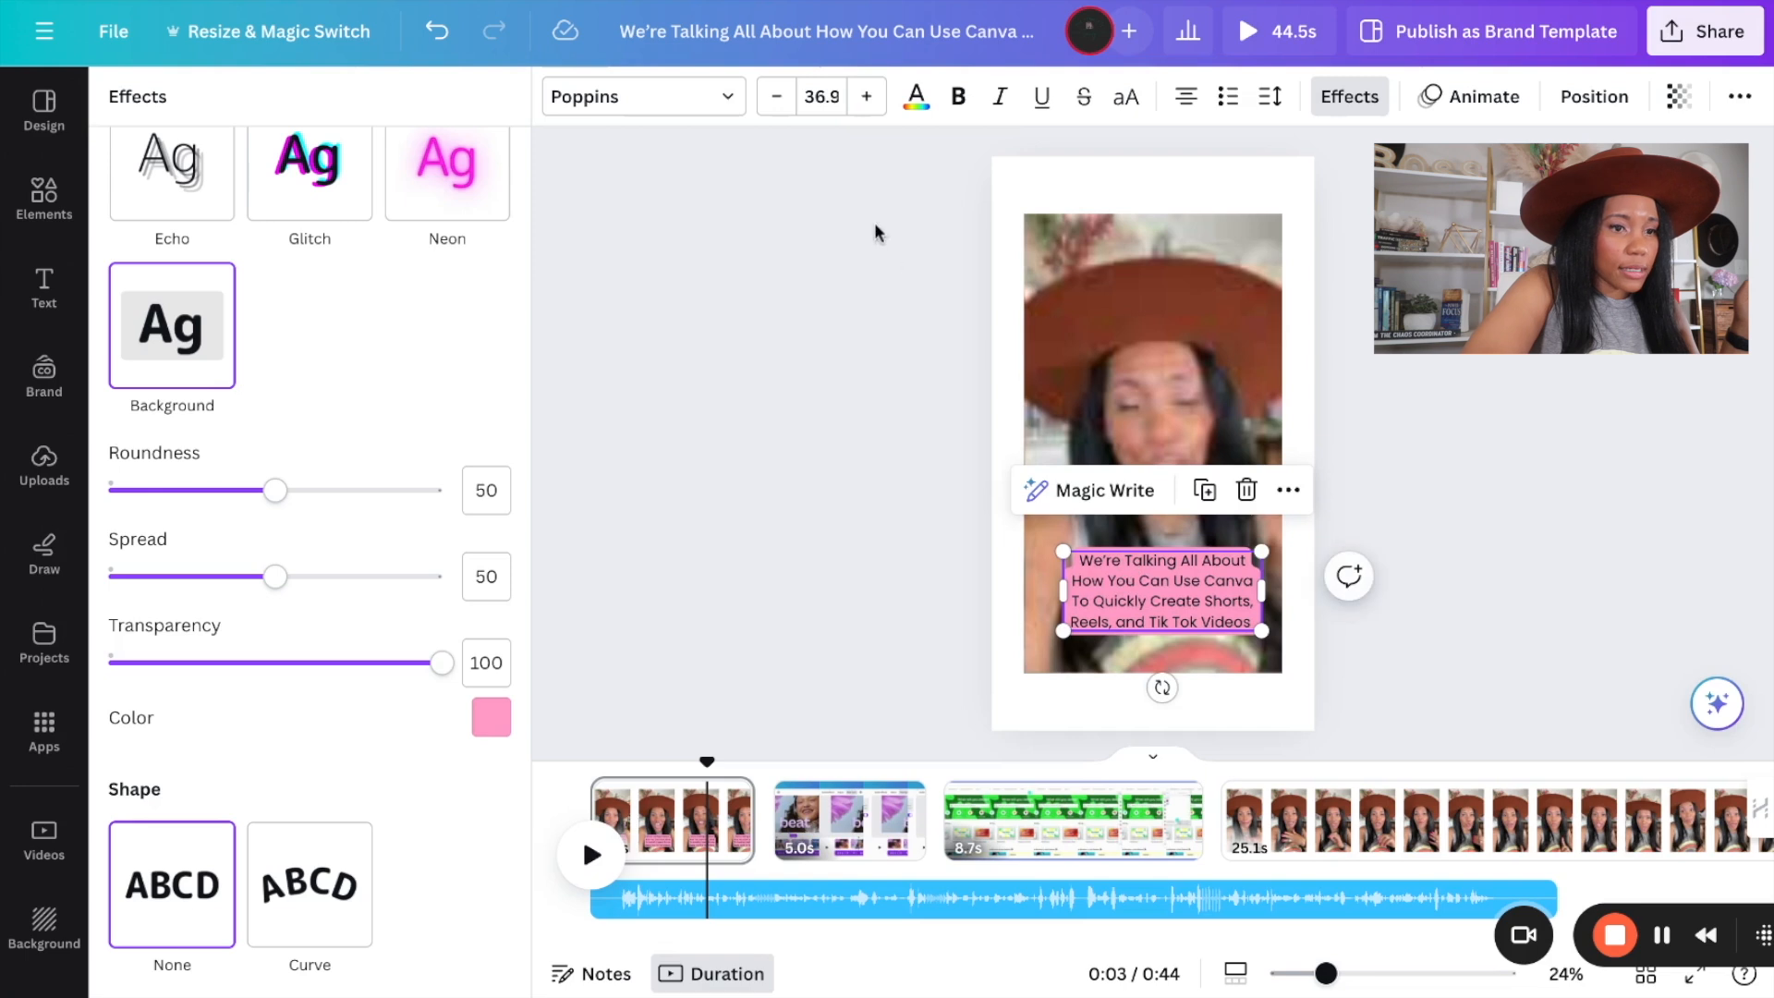
Recolour all of the caption text to the very pale pink from the brand colour palette.
double_click(1160, 592)
click(917, 96)
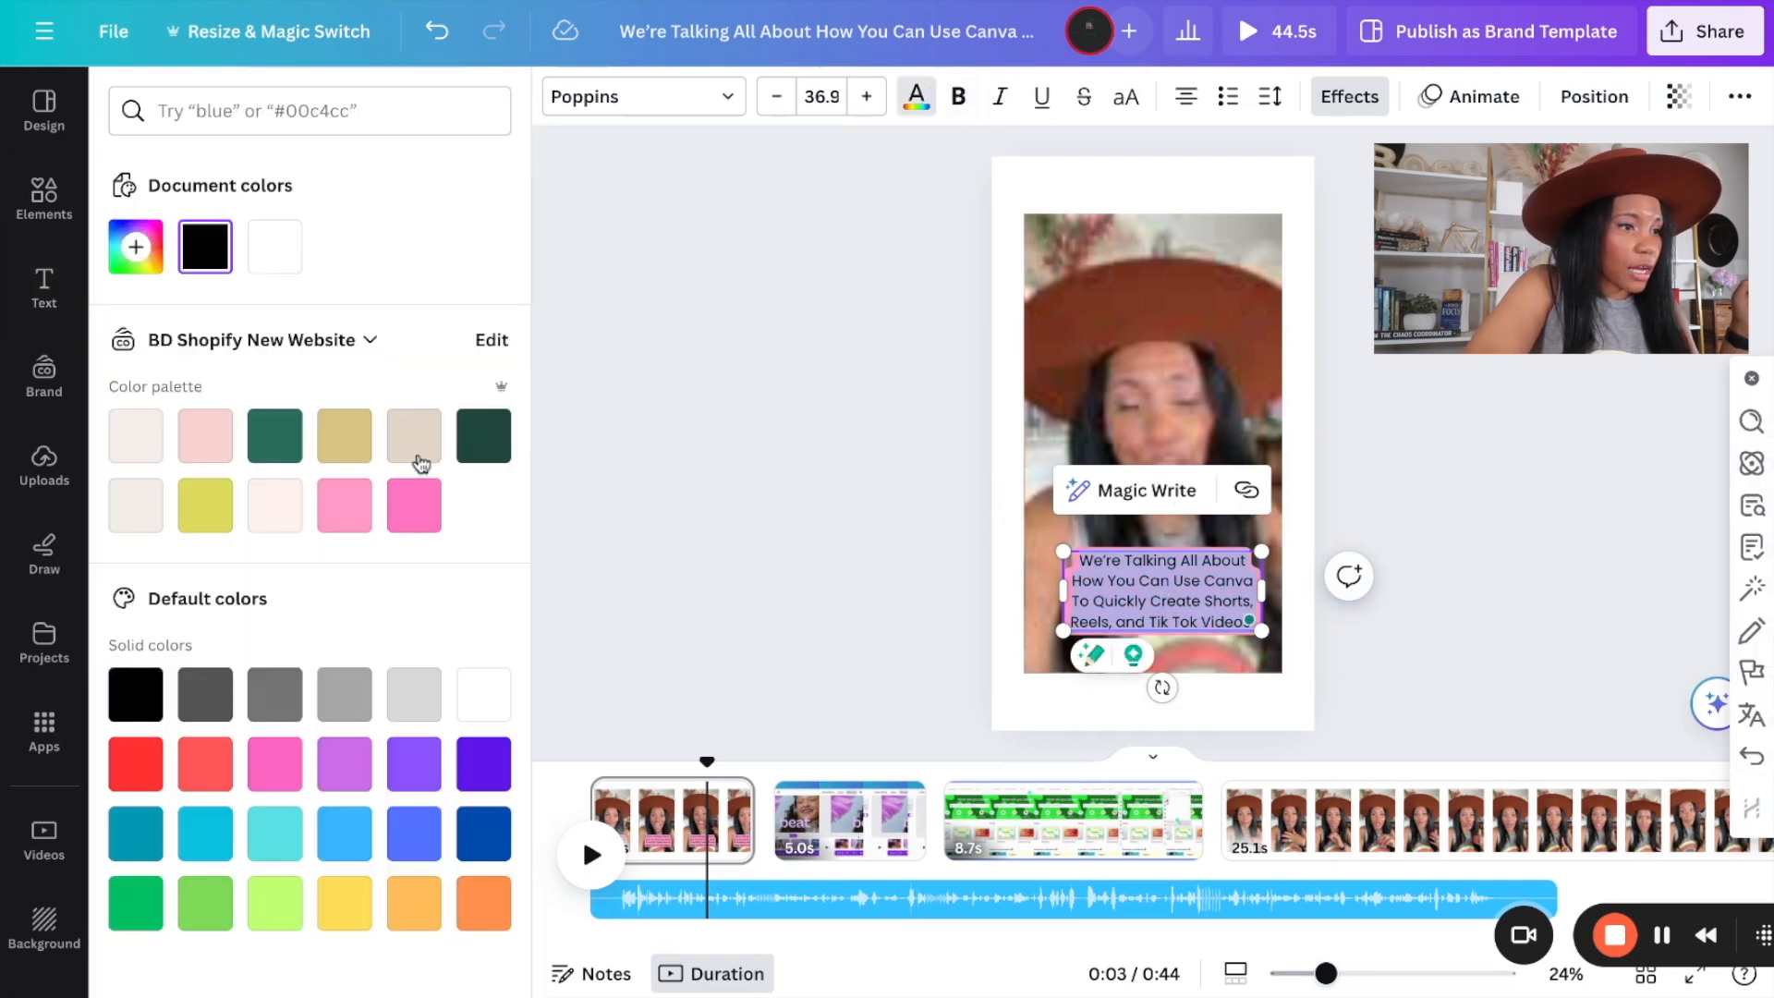
click(288, 516)
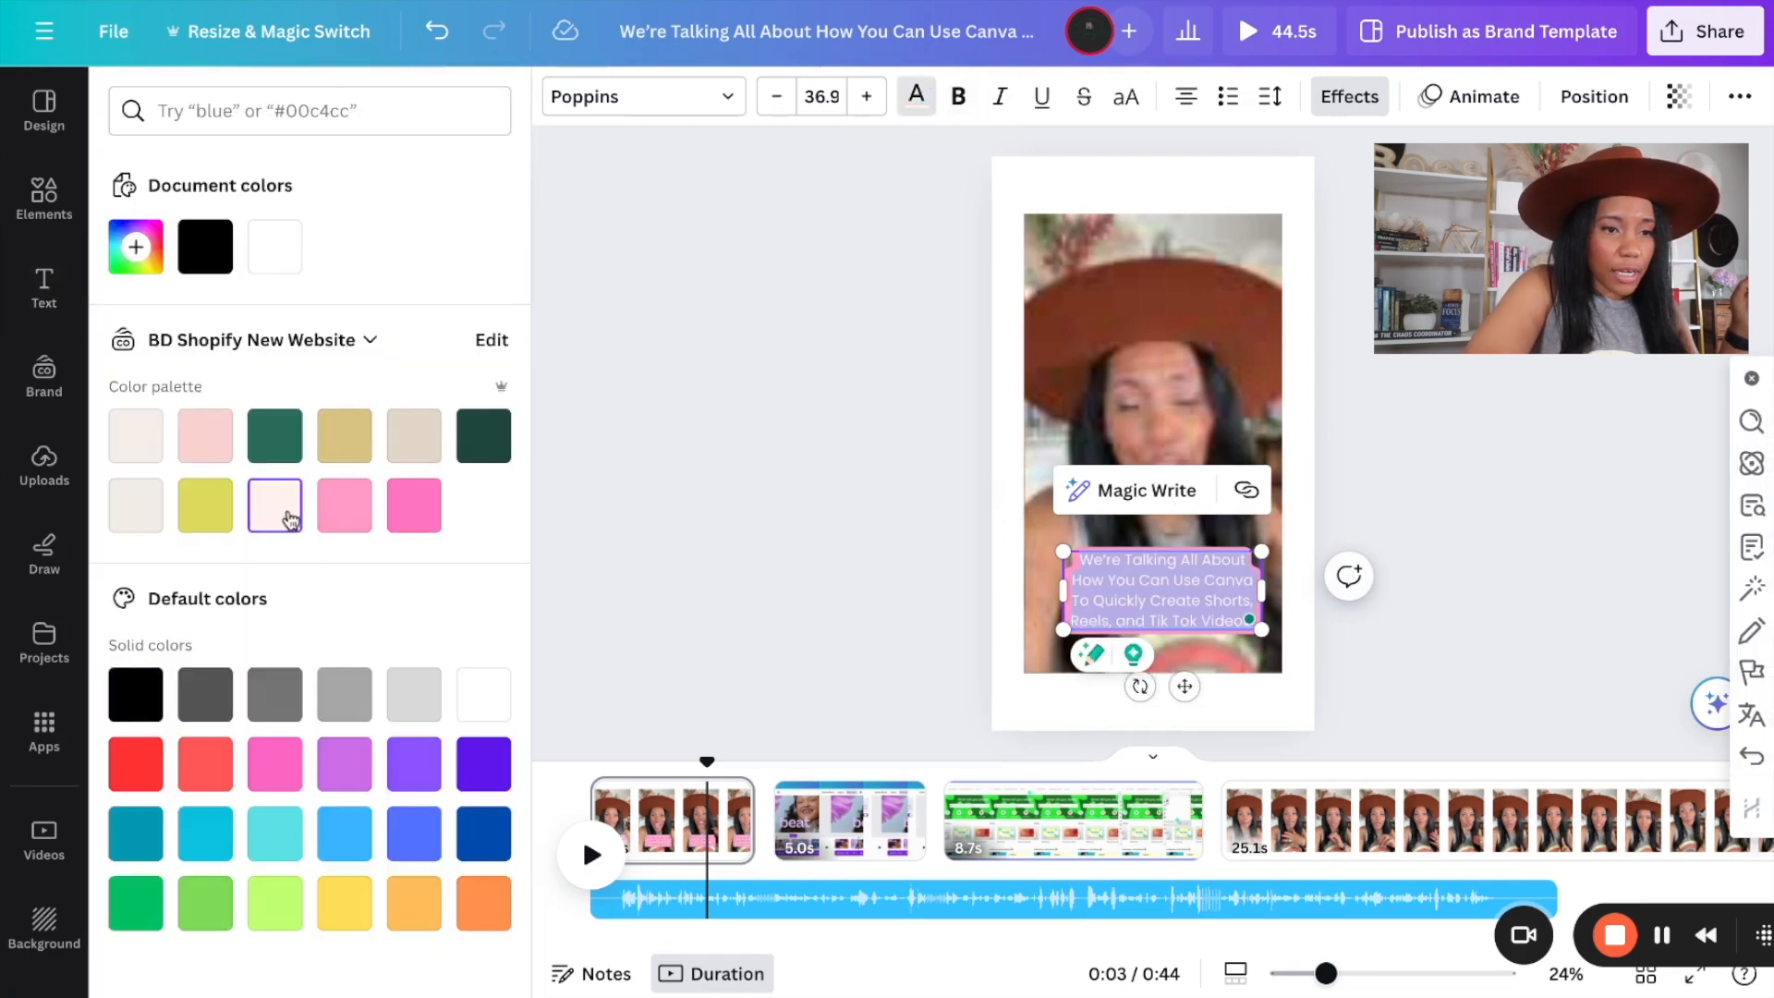
click(1463, 531)
click(1134, 644)
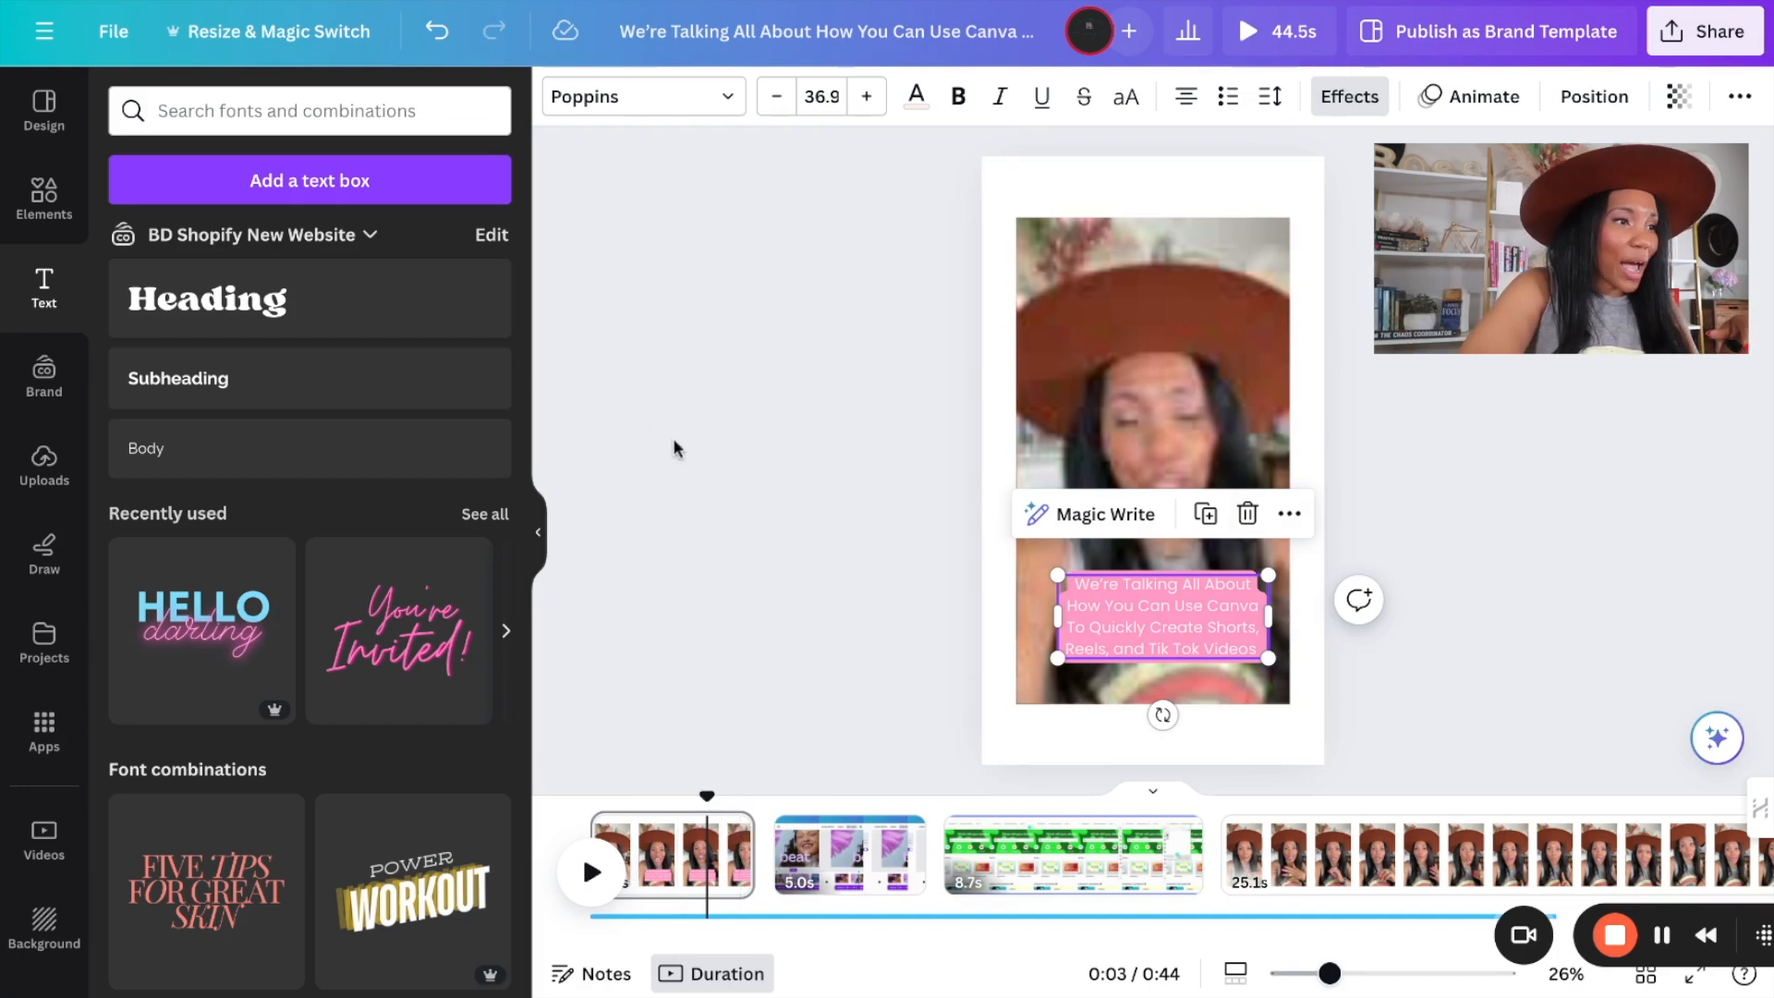
Search the elements for "emoji smiling" and open Canva's Emoji app.
click(51, 196)
click(201, 109)
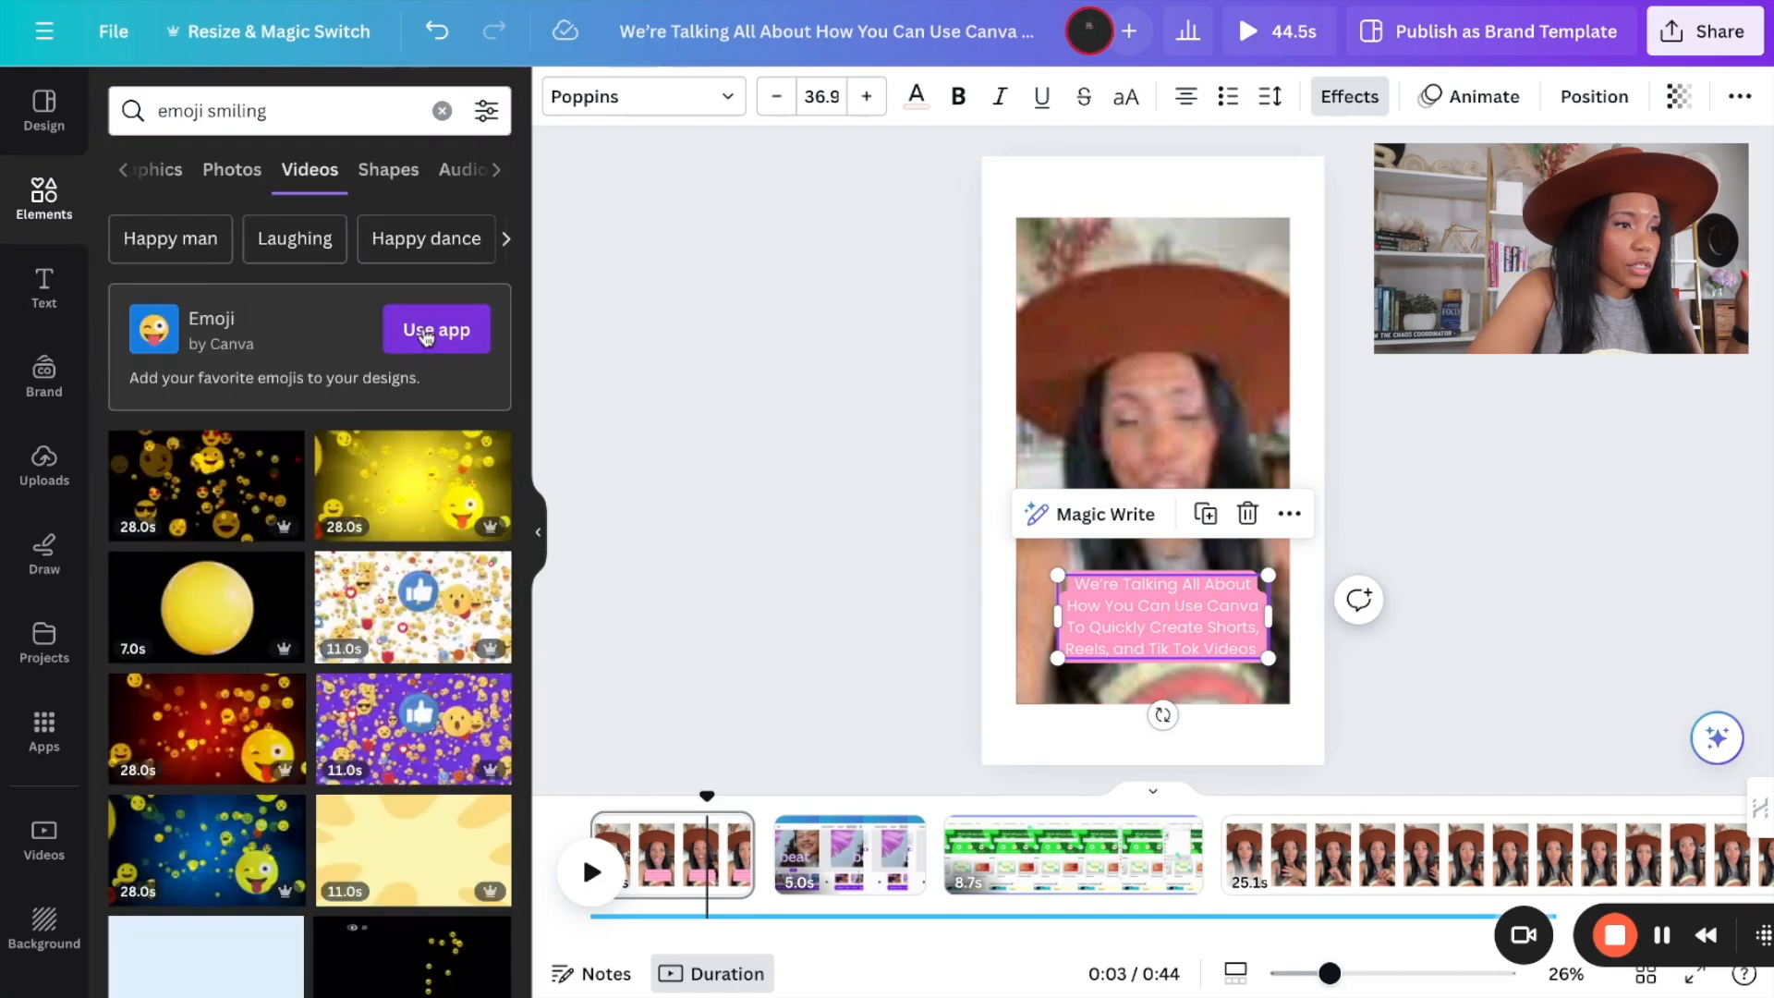
click(433, 331)
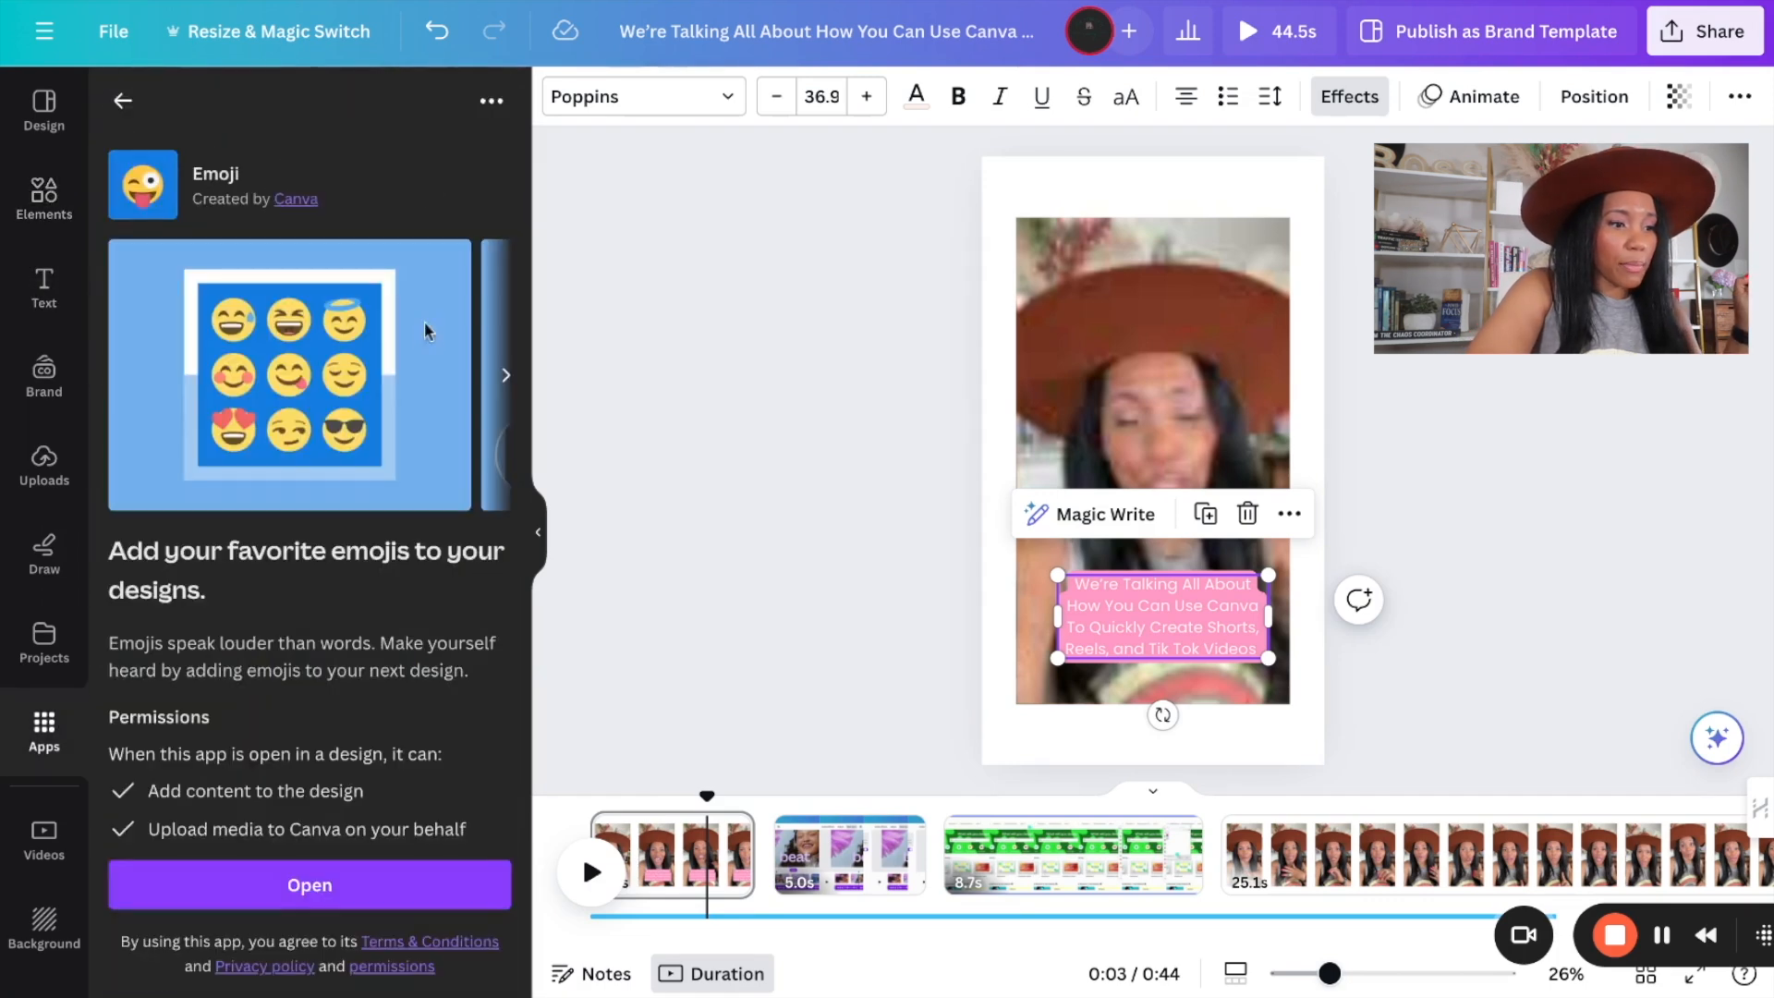
click(287, 898)
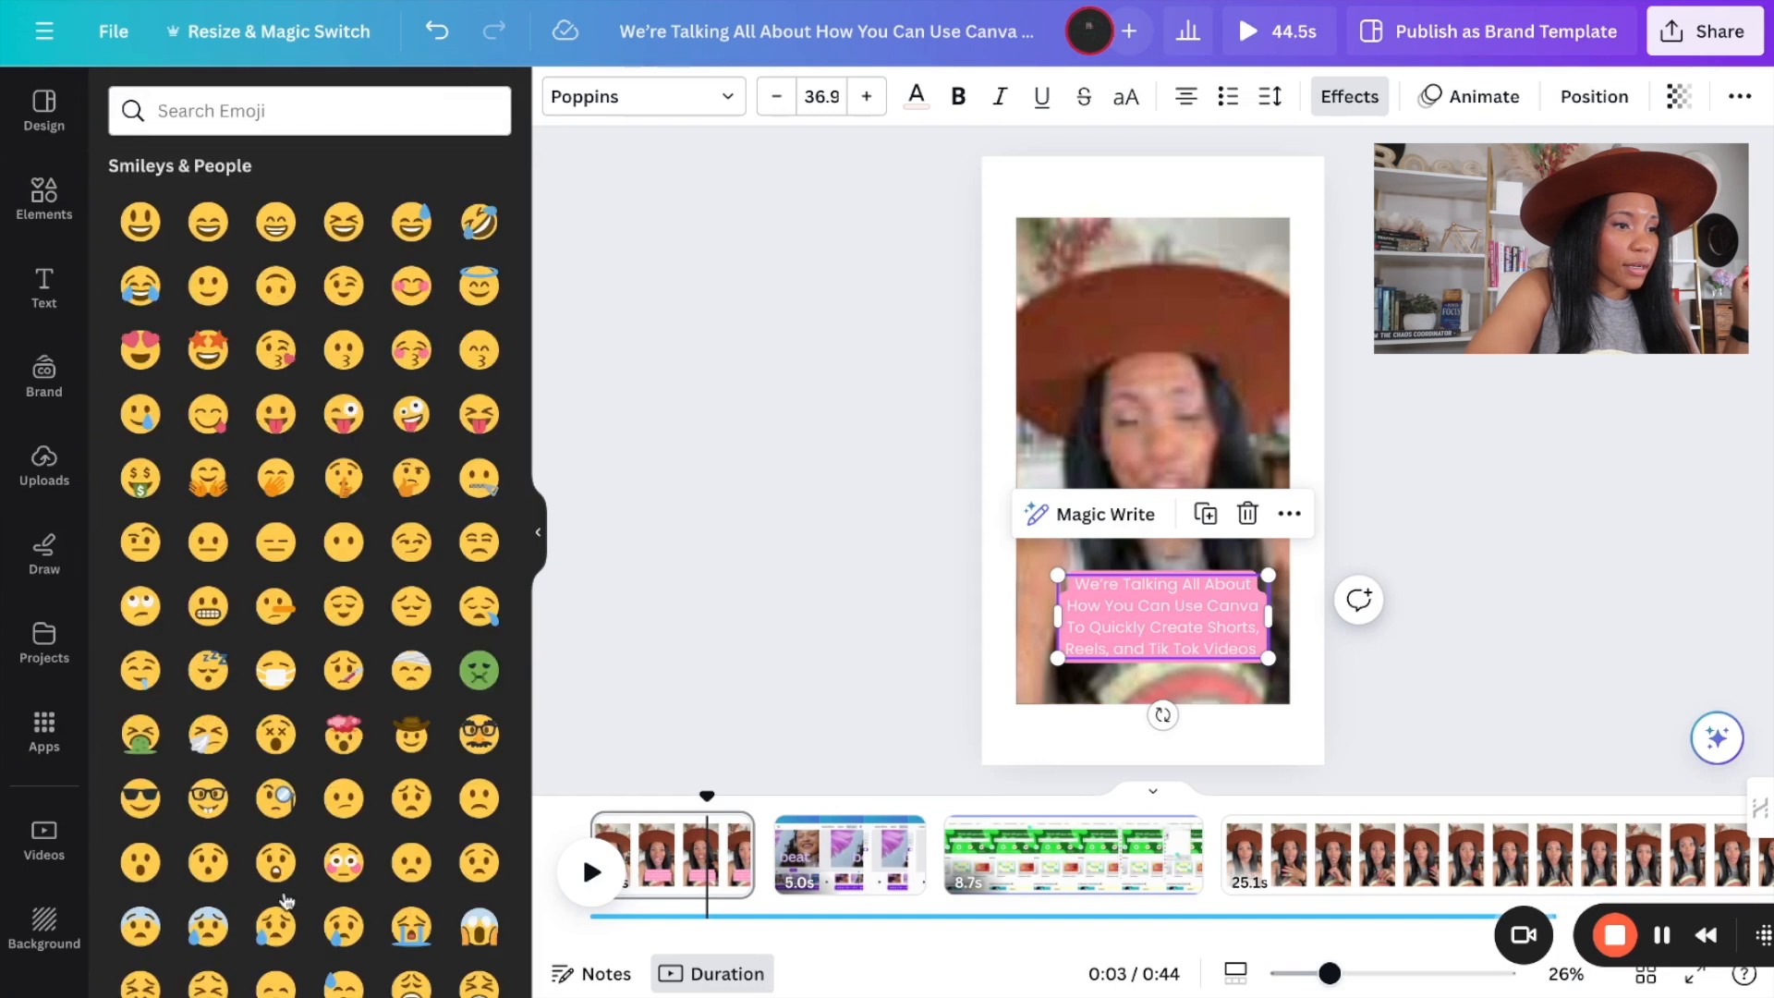
Add the star-struck emoji, shrink it and place it just above the caption's upper-left corner.
click(211, 349)
drag(1218, 398, 1052, 551)
drag(1141, 476, 1046, 545)
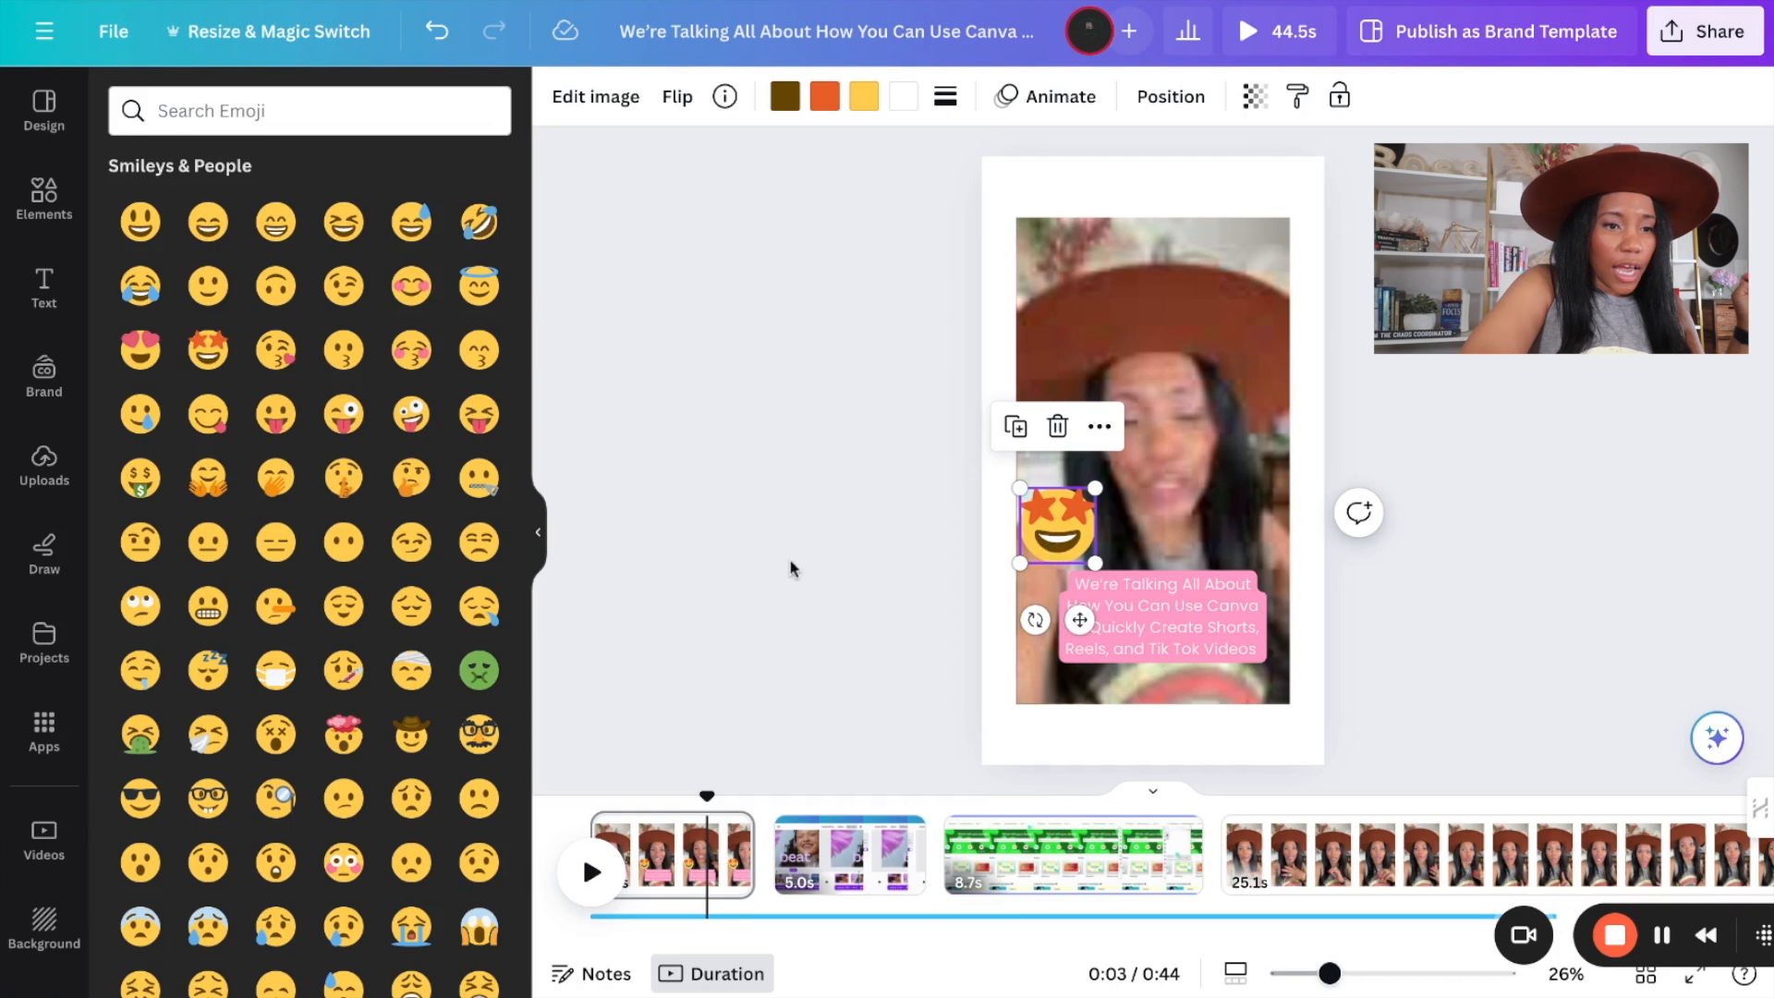
Apply the Pan text animation to the pink caption.
click(1127, 618)
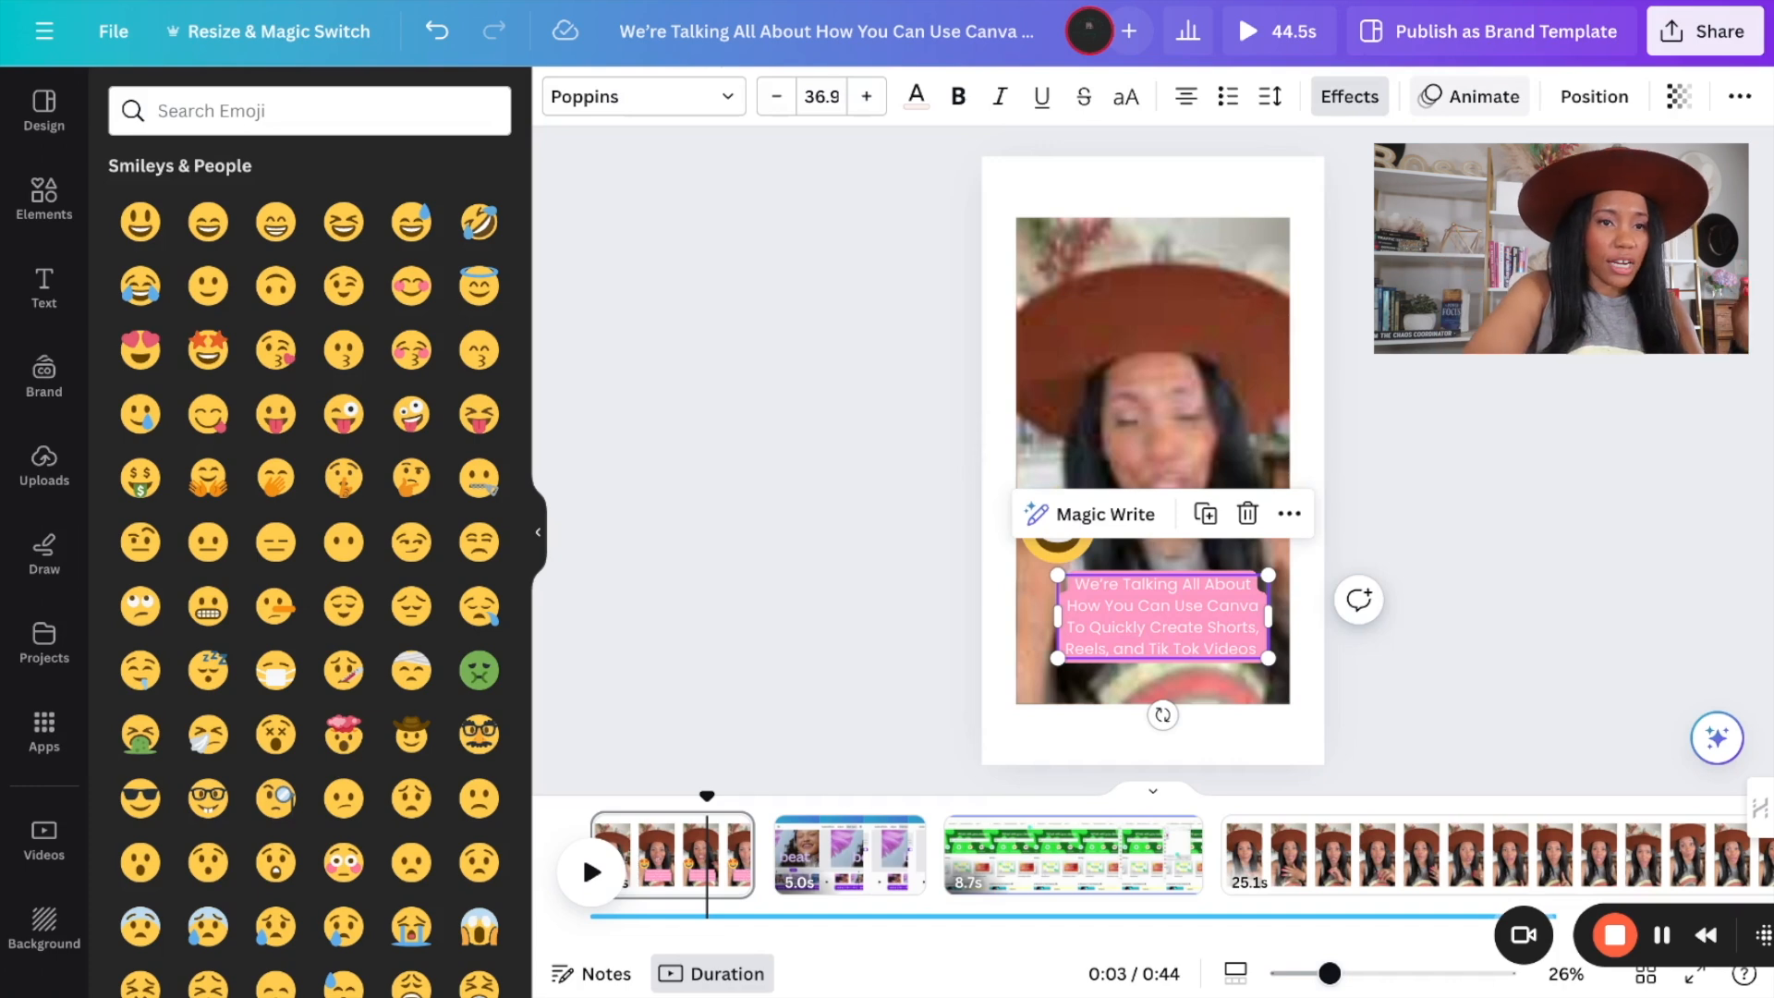
click(1471, 96)
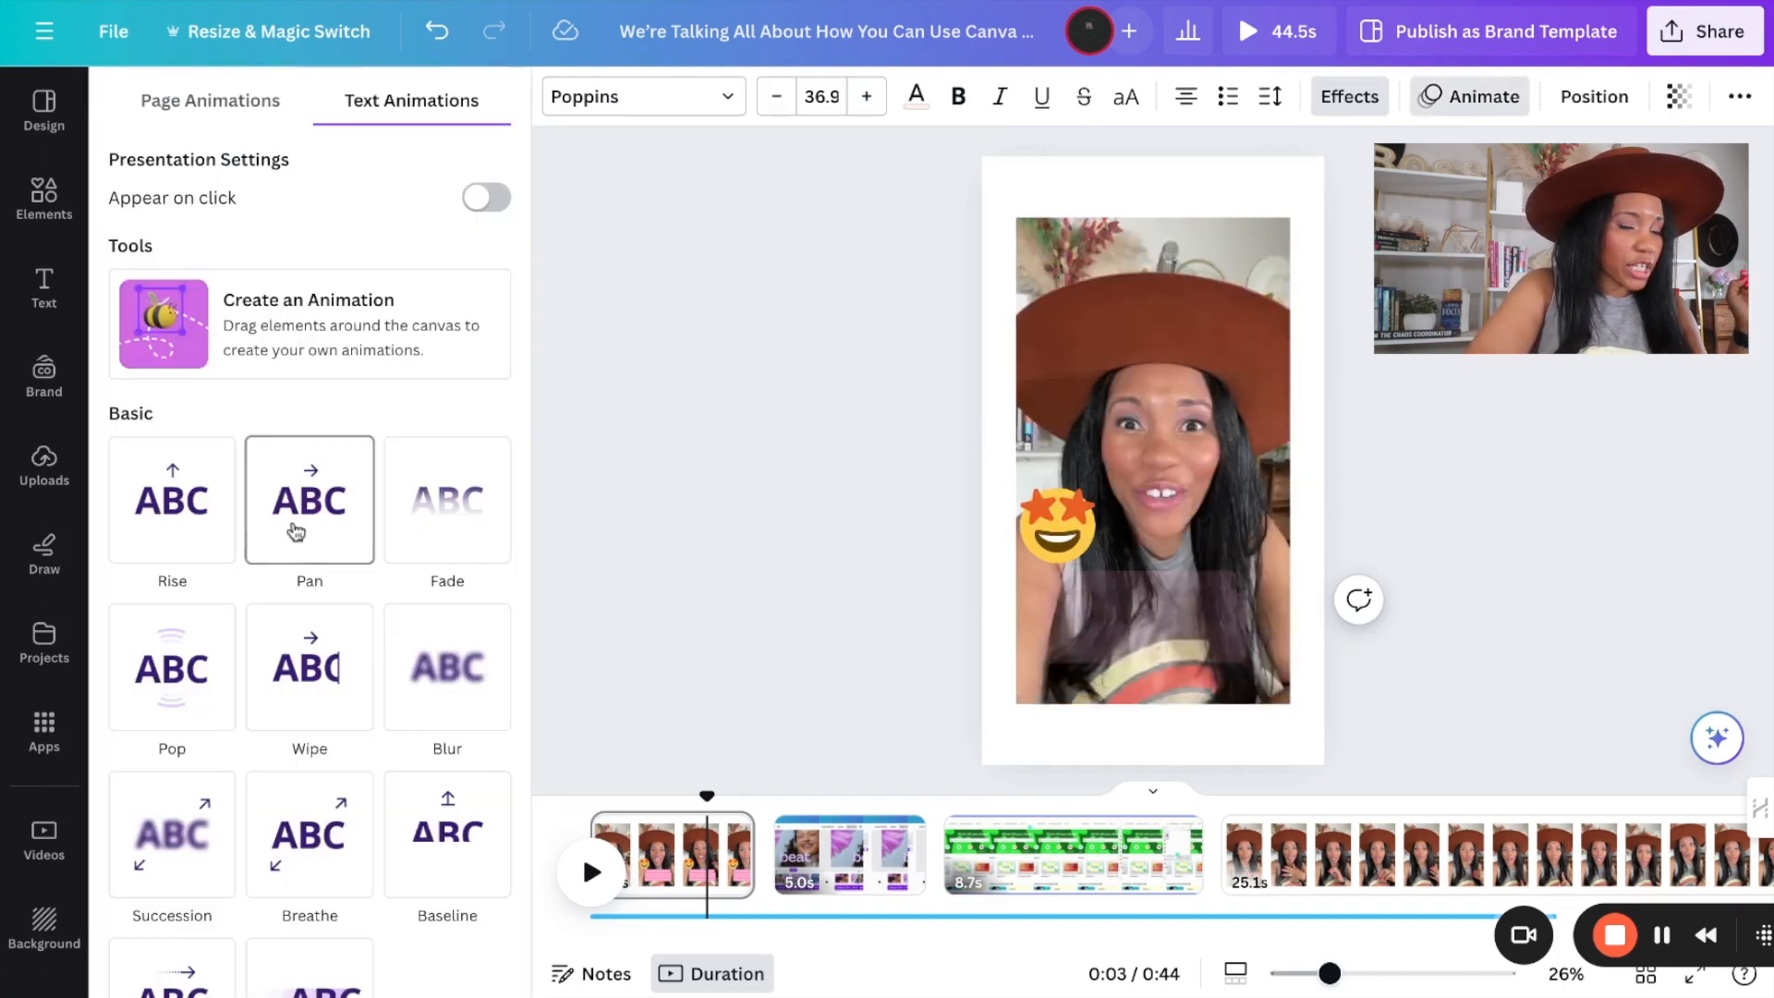
scroll(338, 539, down, 1)
click(326, 462)
scroll(325, 462, down, 2)
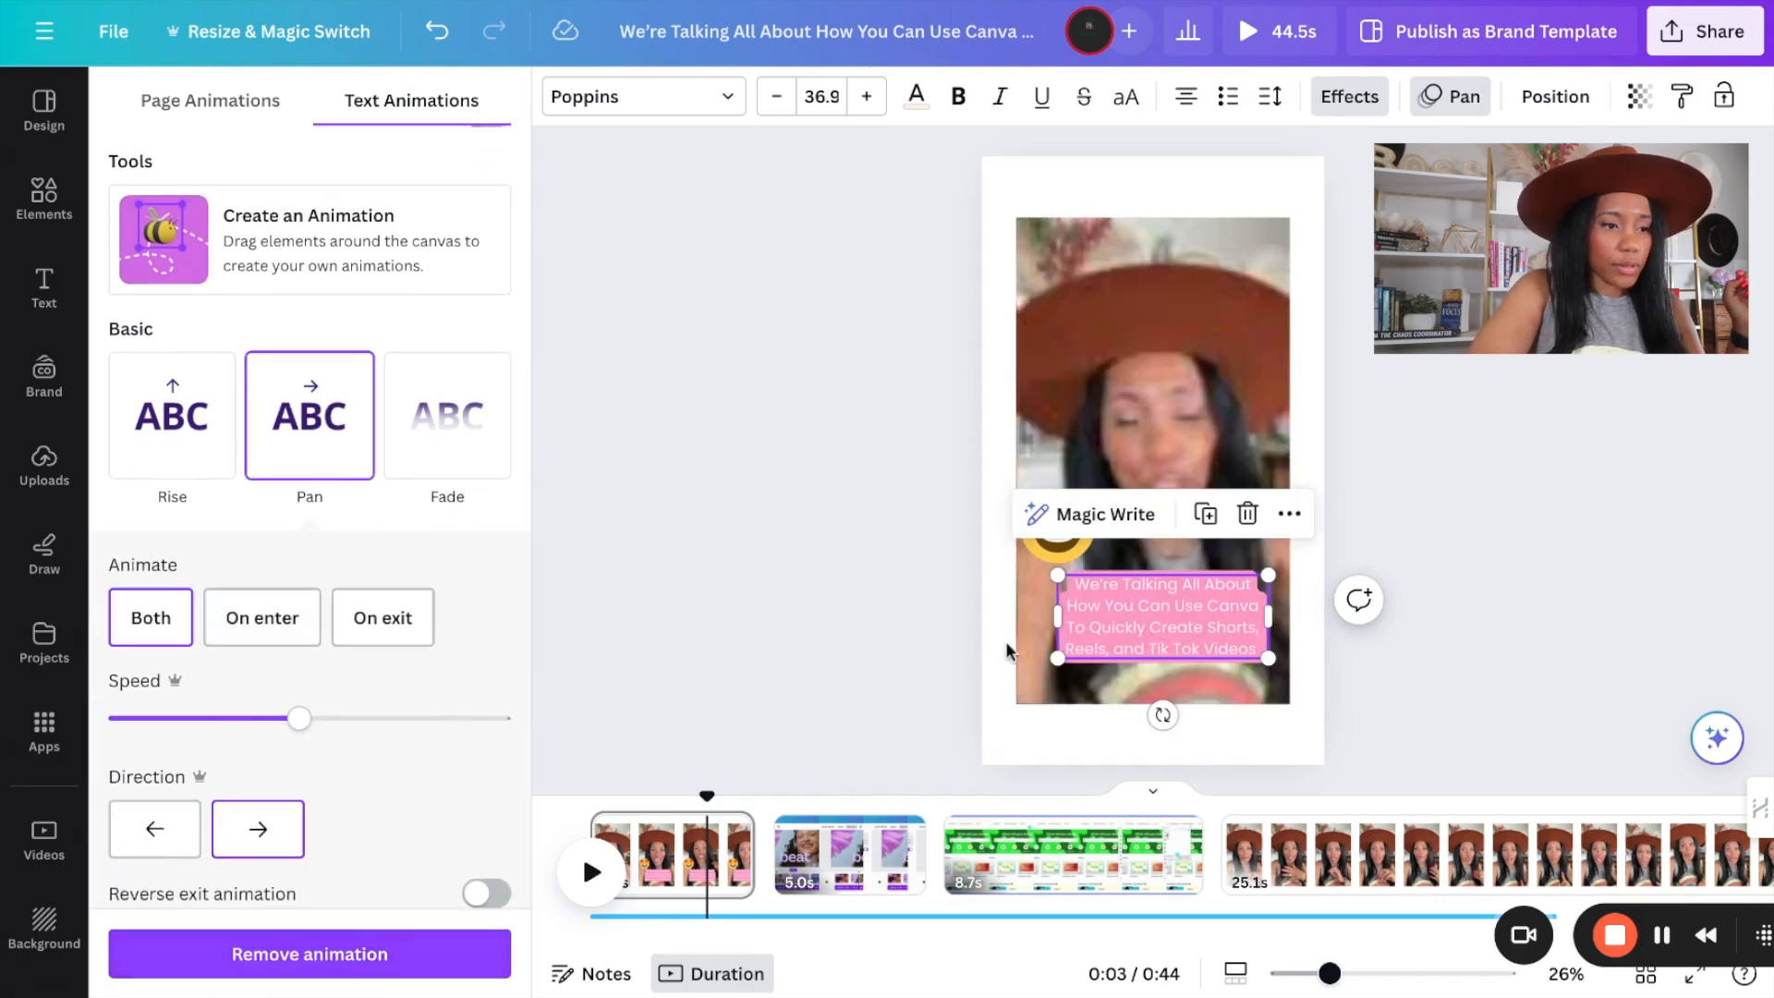
click(892, 538)
Turn on Beat Sync's Sync now option for the extracted audio track and play back the synced video from the start.
drag(707, 796, 585, 796)
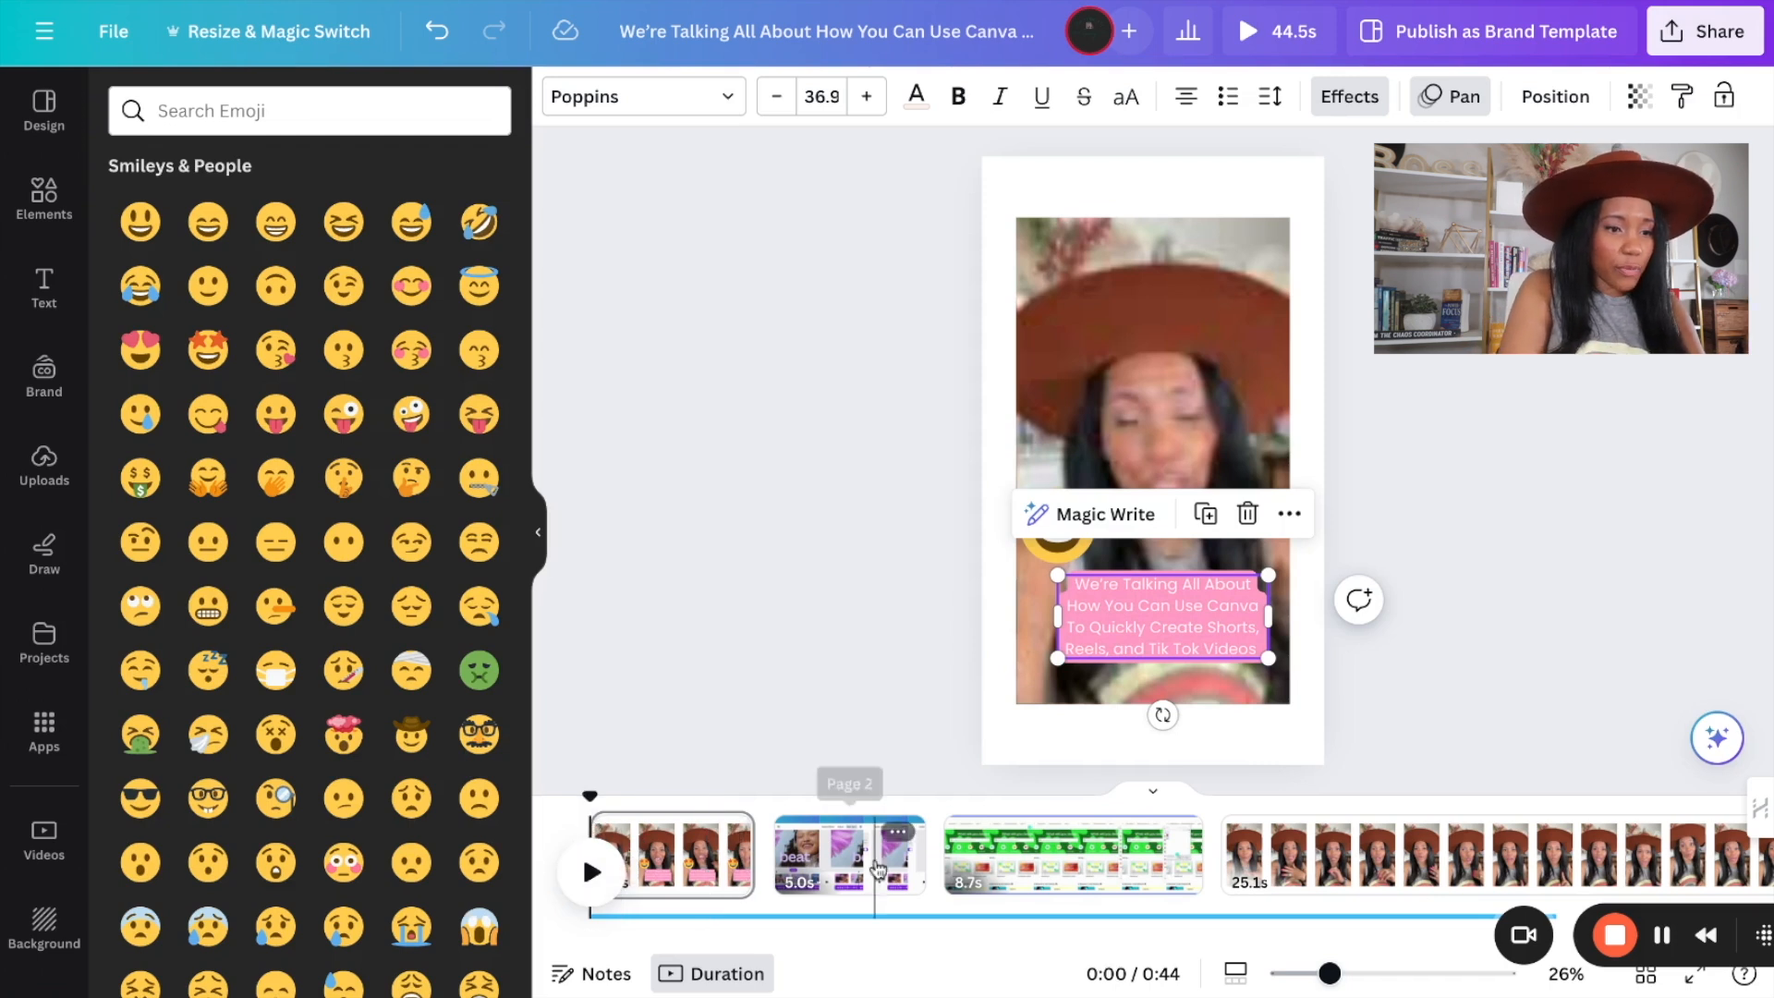
scroll(878, 869, right, 3)
scroll(878, 870, left, 4)
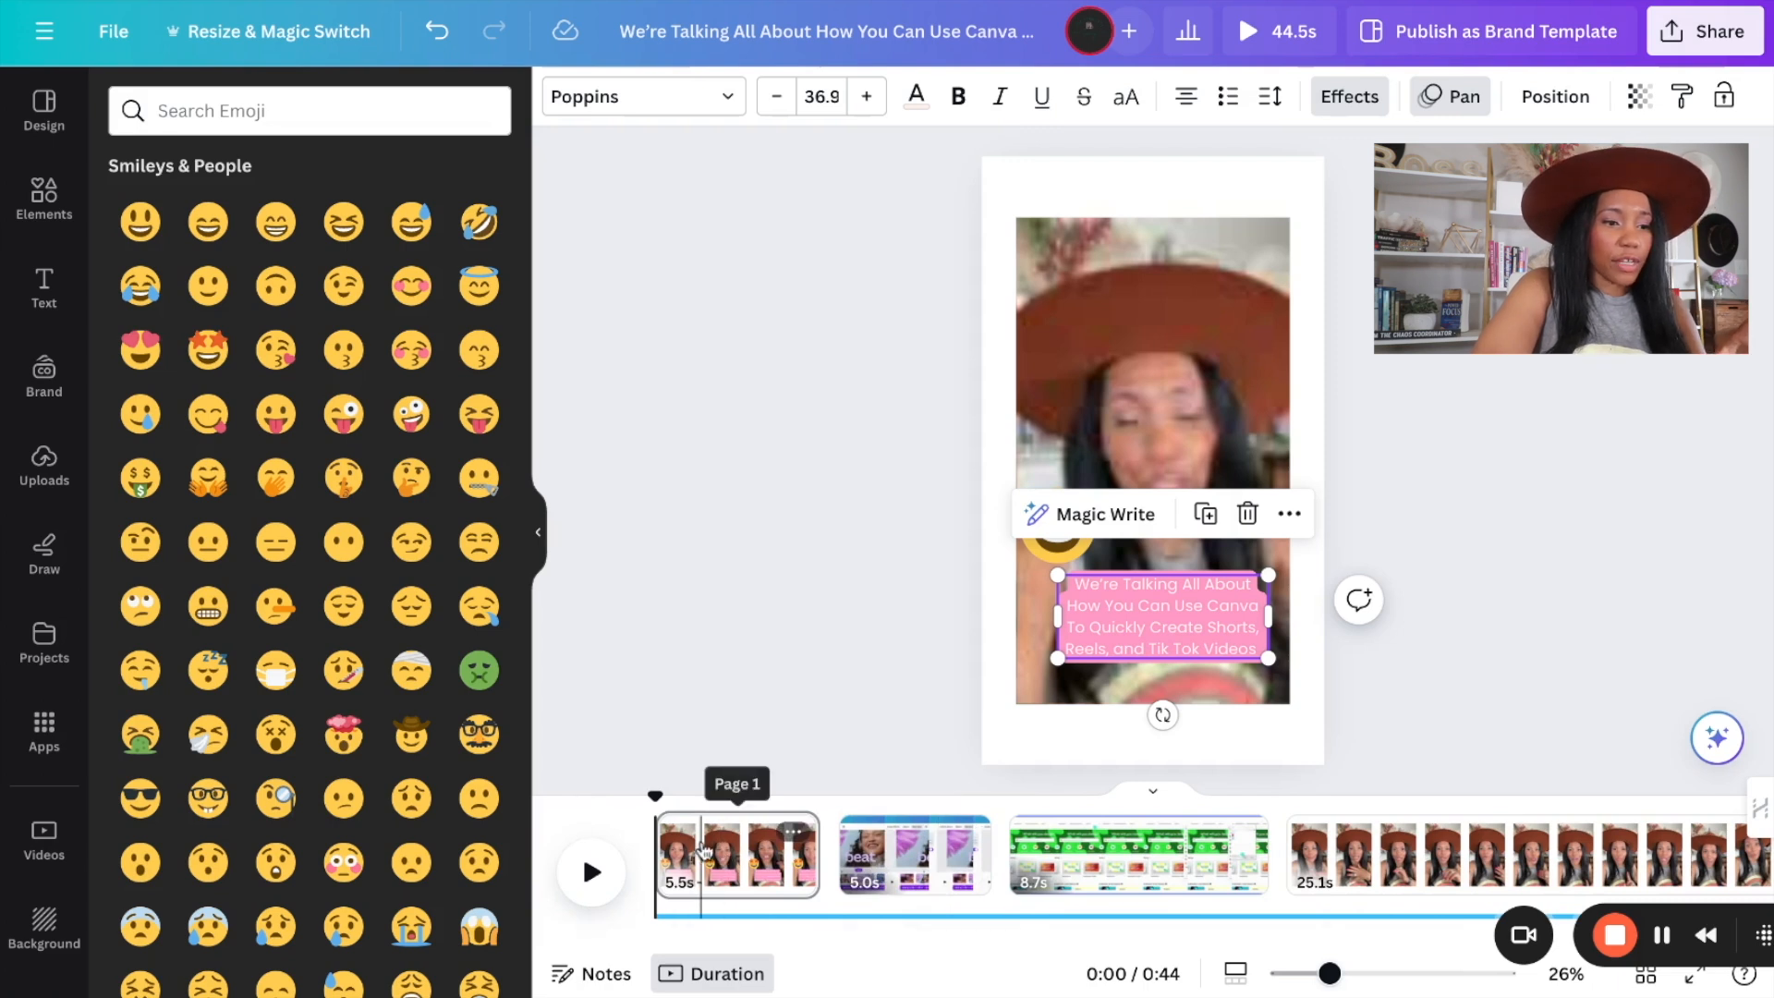
click(749, 917)
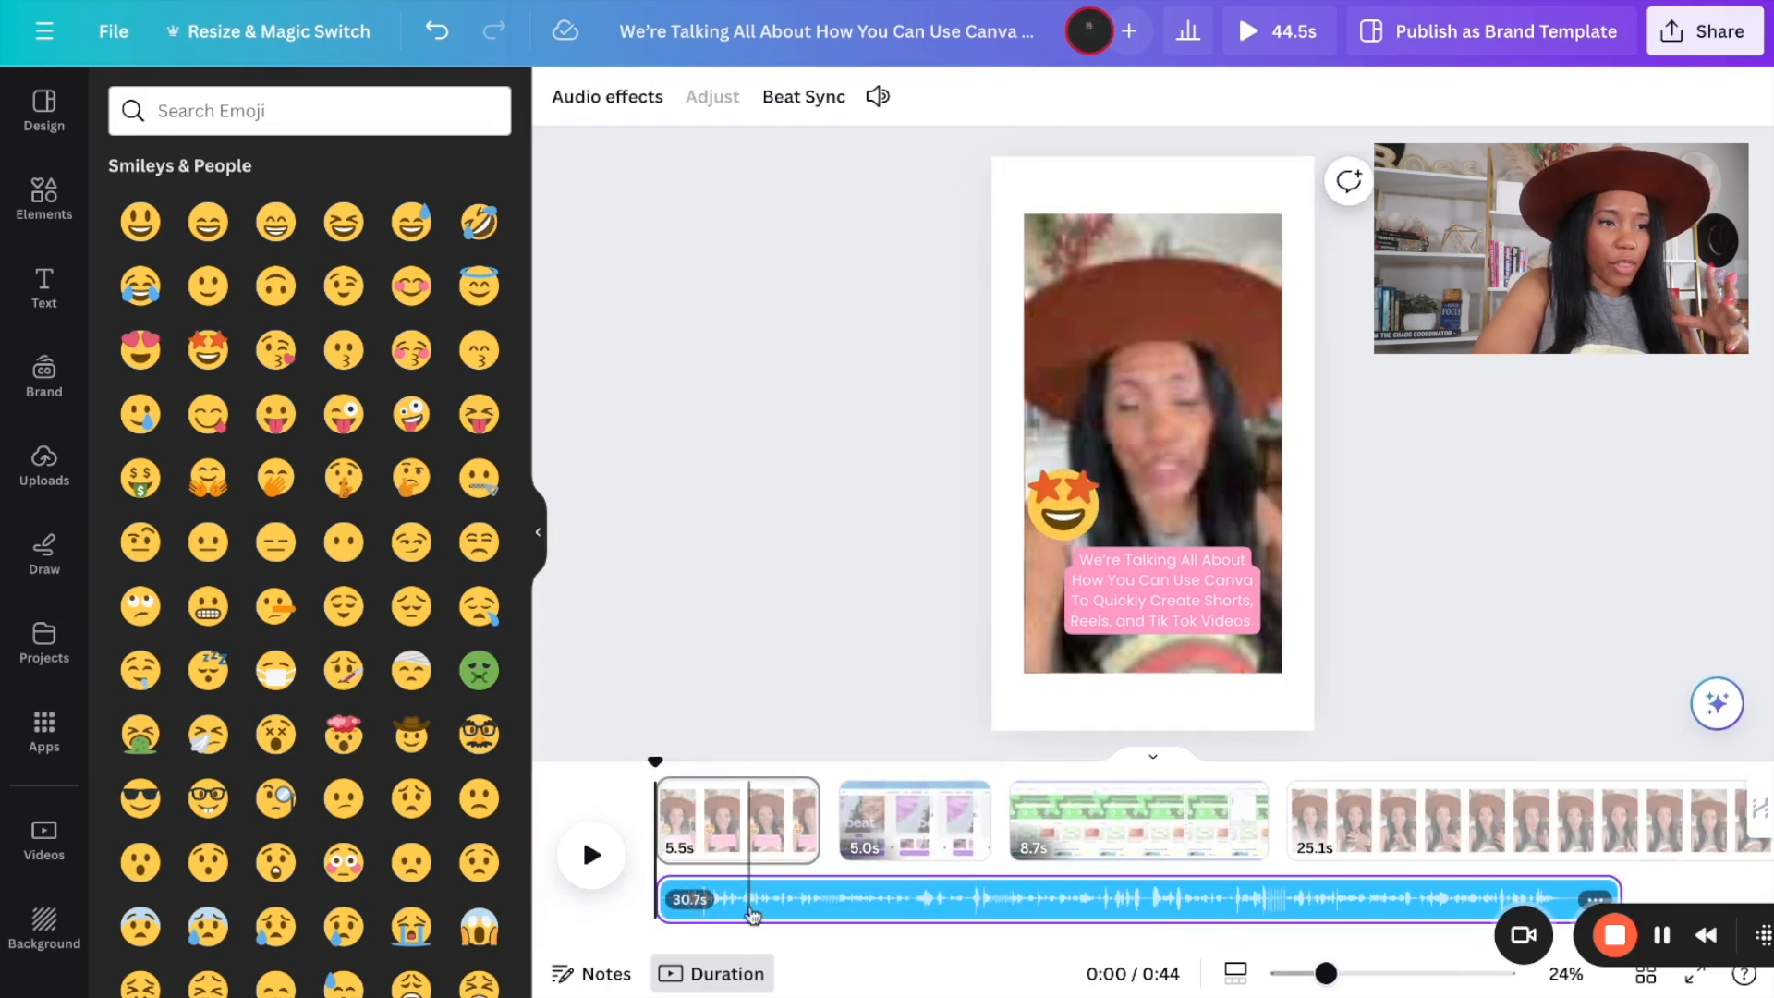
click(800, 113)
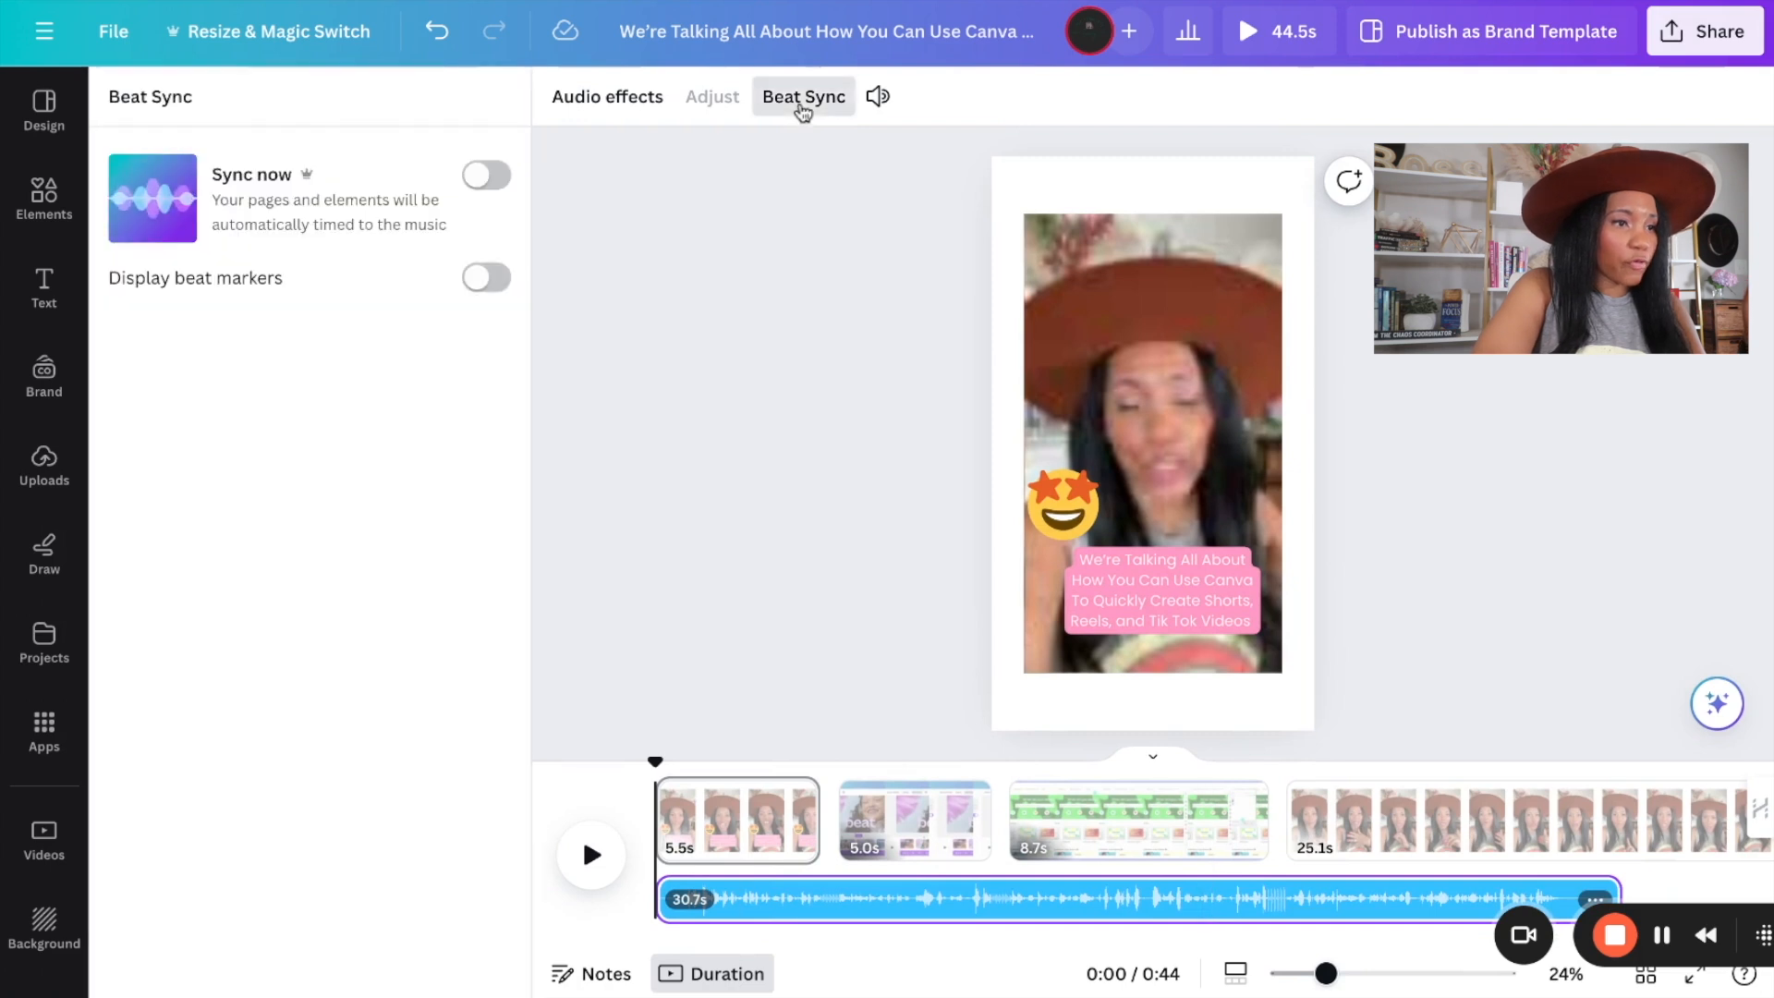
click(482, 176)
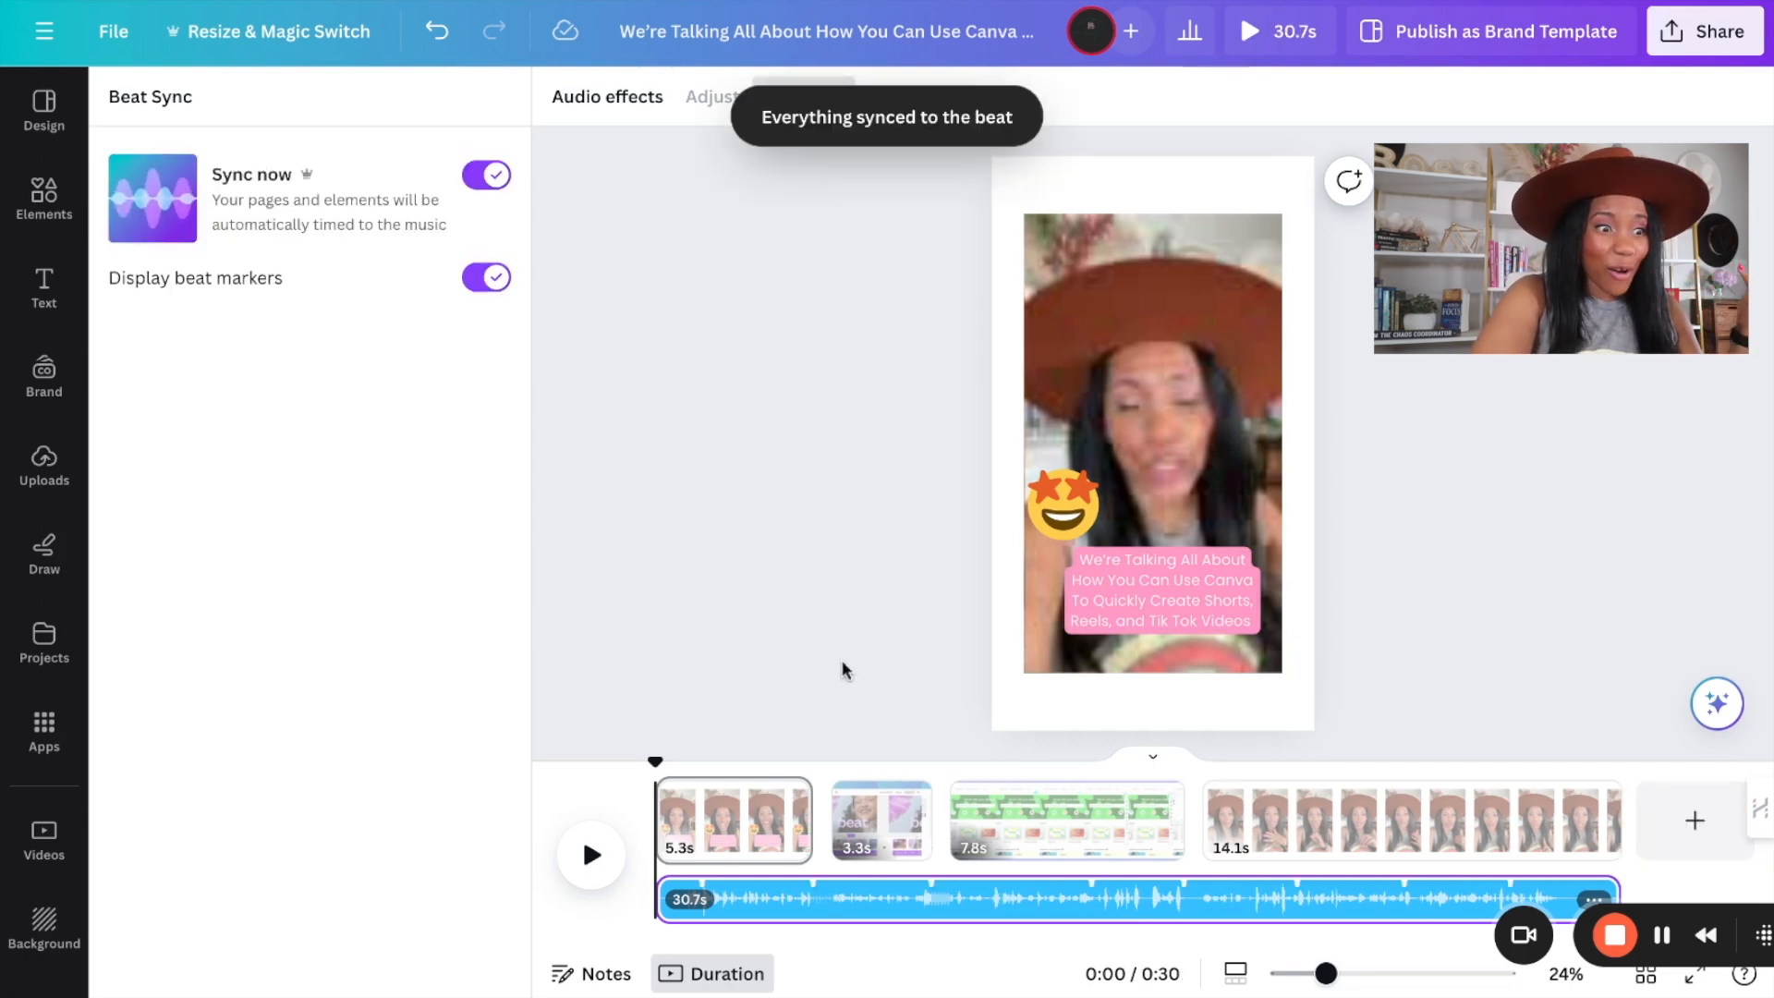
click(591, 856)
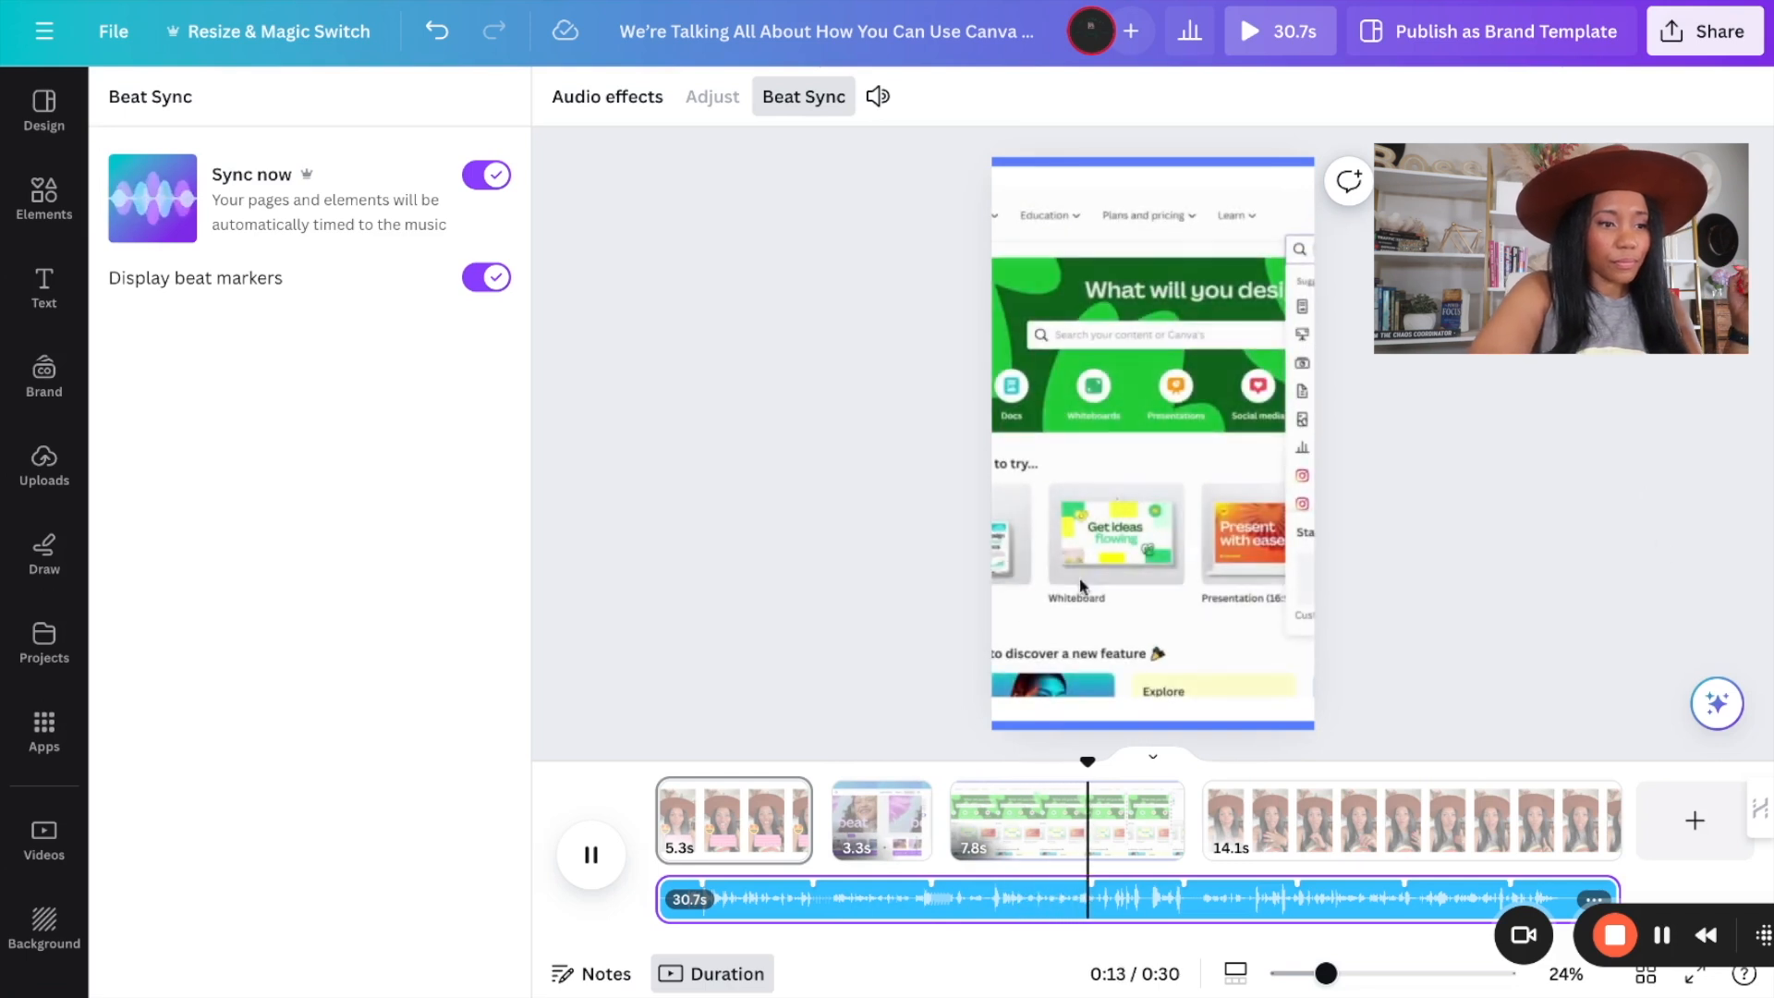
click(594, 852)
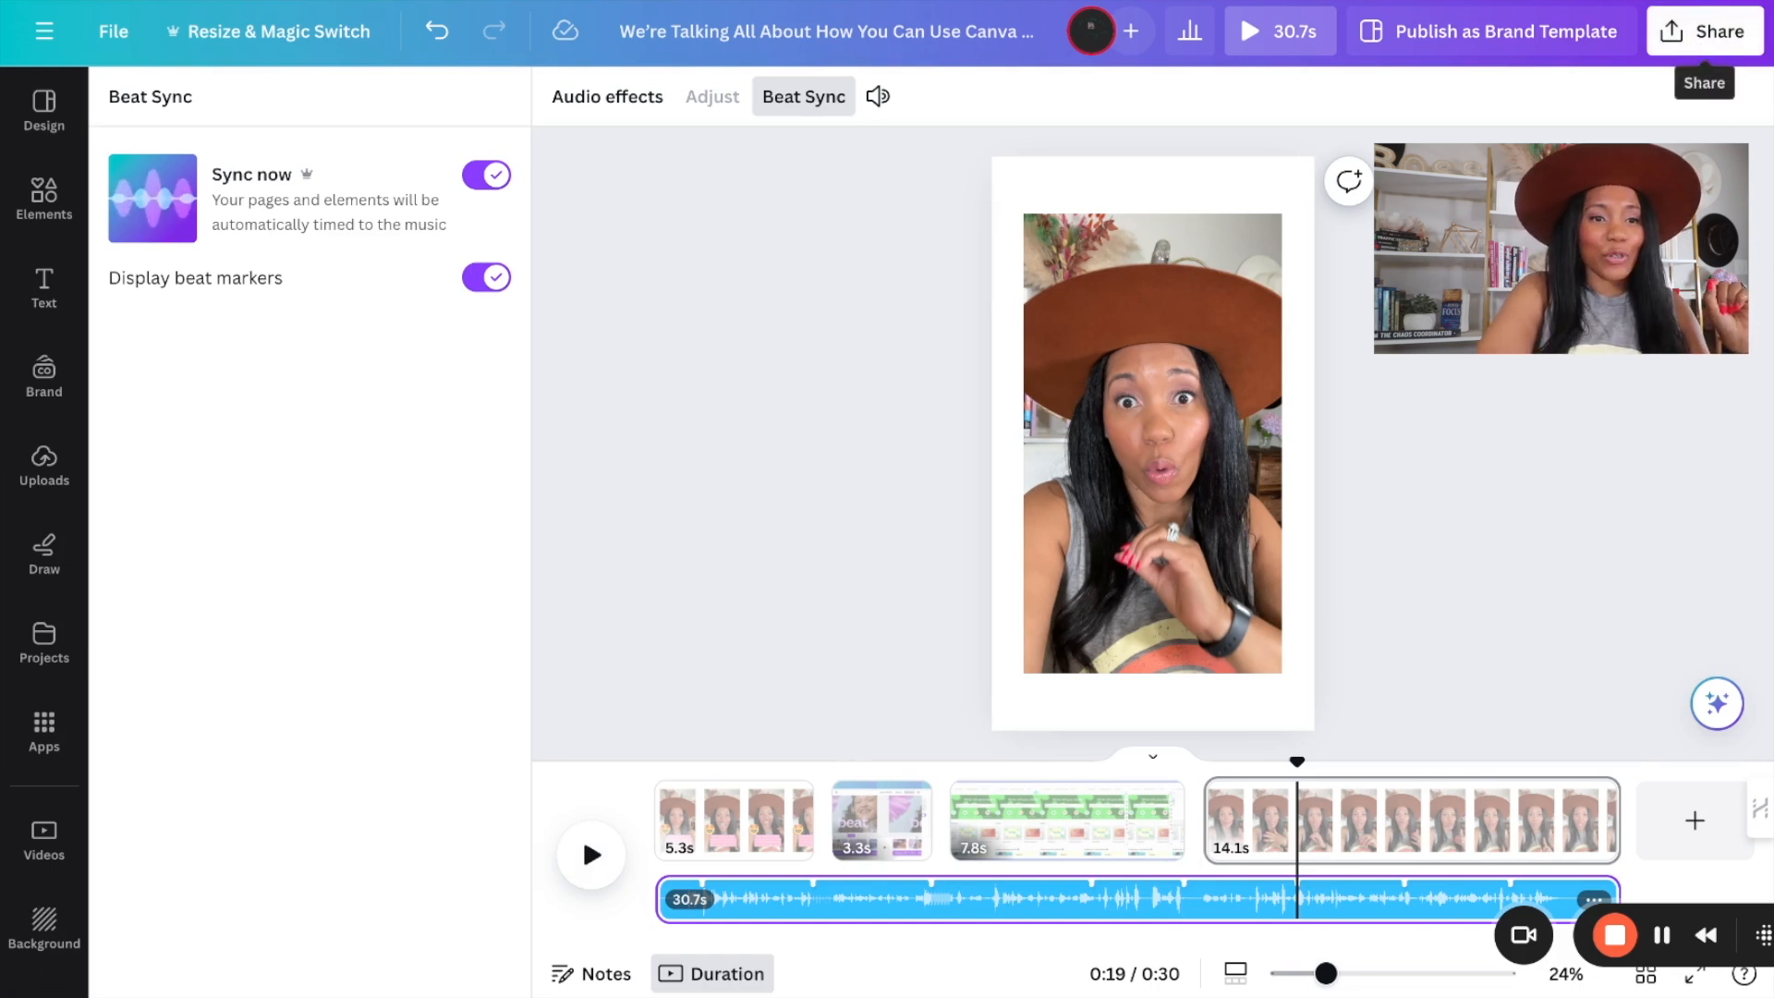
Open the download settings for the video.
click(1704, 32)
click(1404, 656)
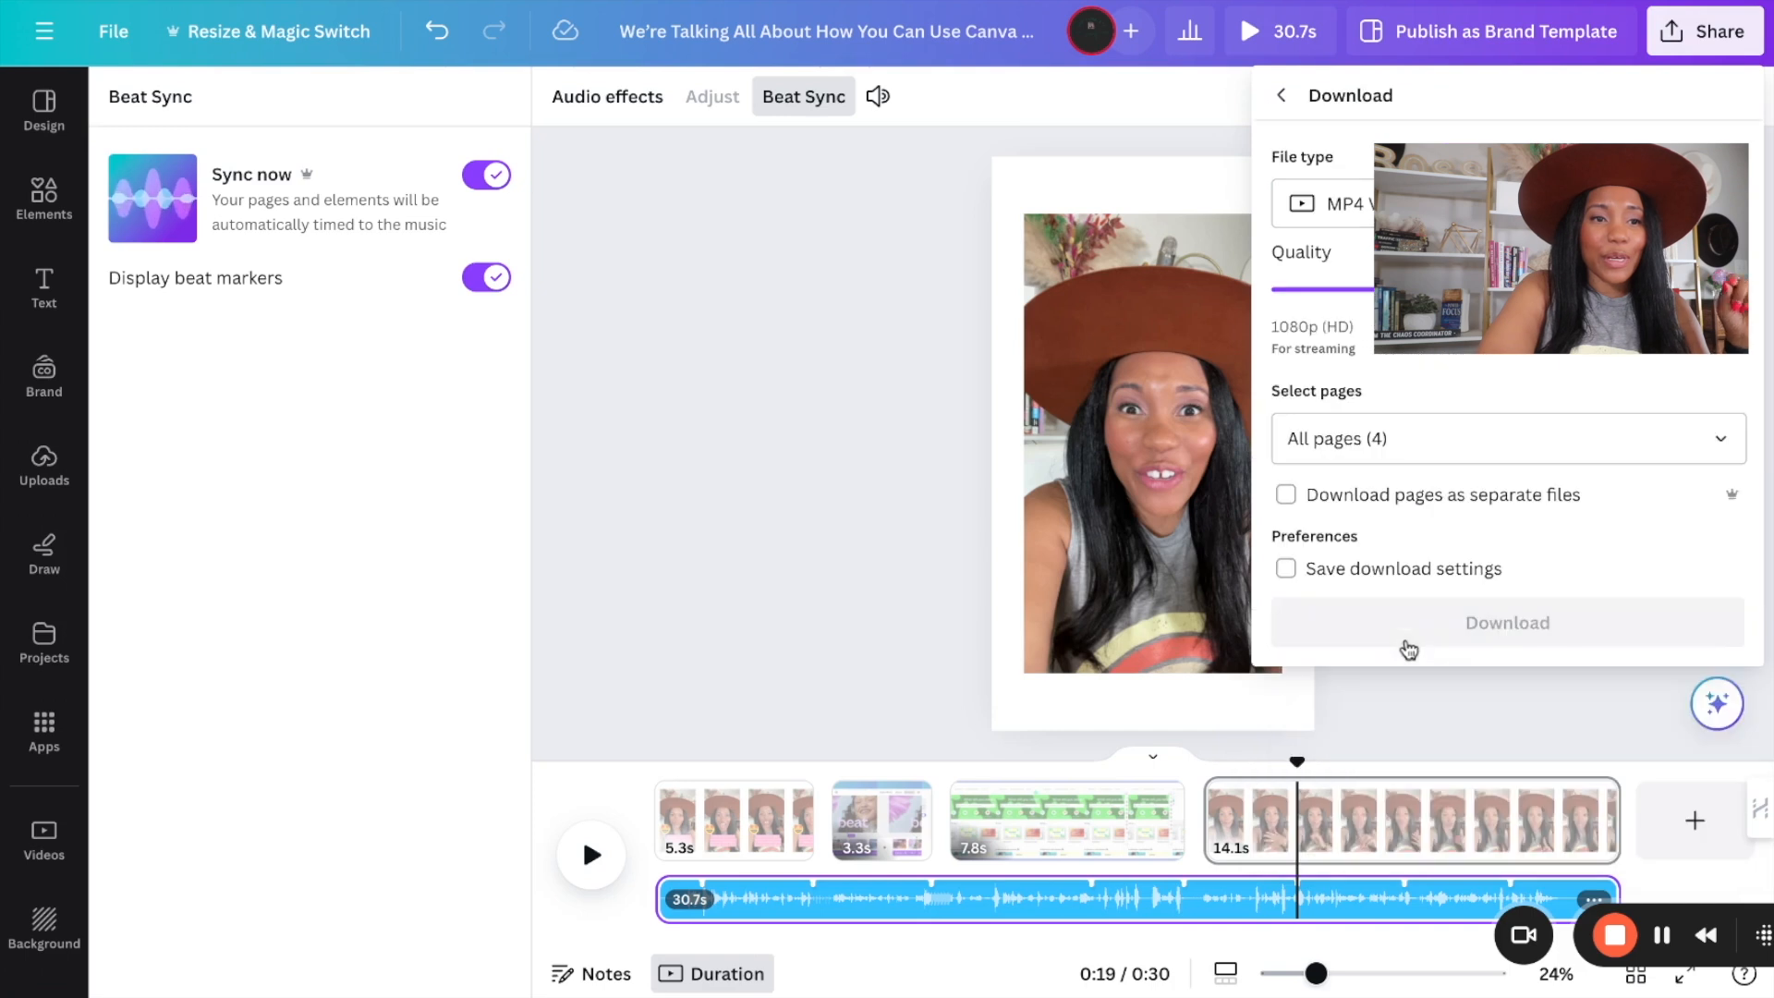